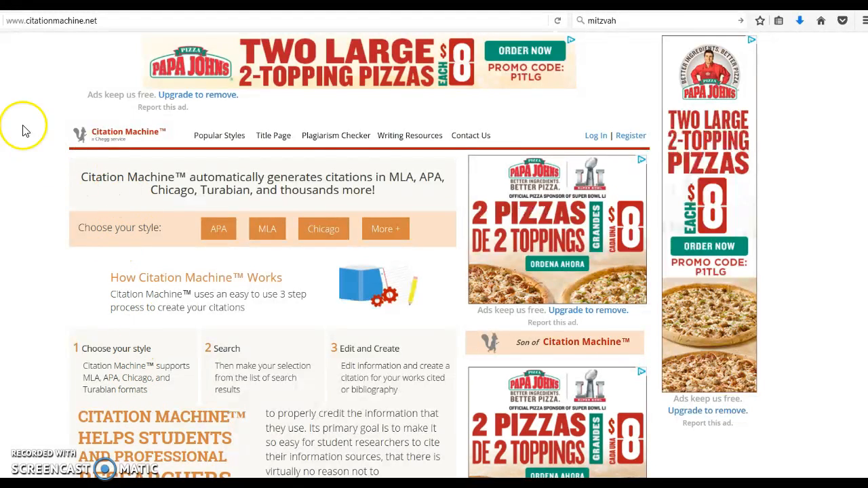
Choose MLA as the citation style
double_click(91, 20)
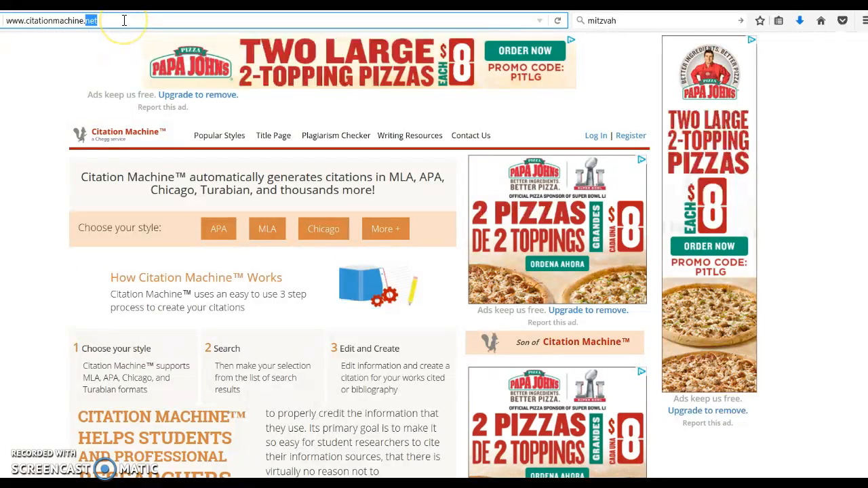
left_click(115, 20)
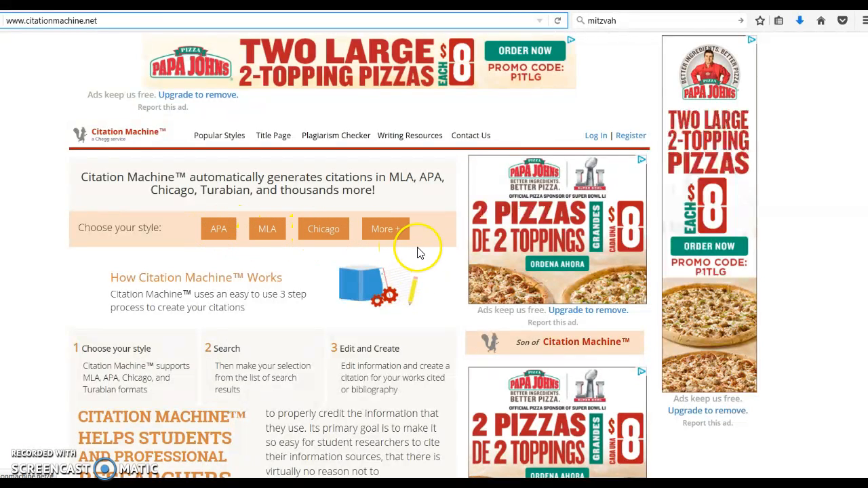
left_click(385, 234)
left_click(271, 234)
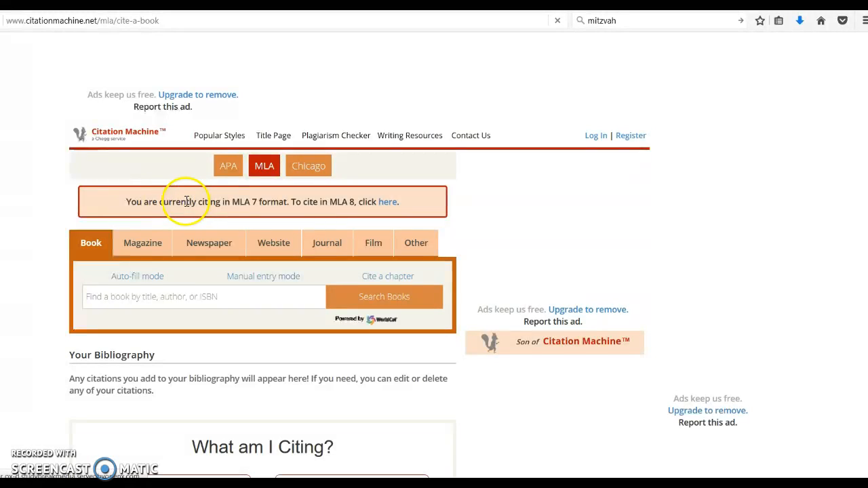
Read the notice about MLA versions and switch the citation format from MLA 7 to MLA 8
left_click_drag(126, 200, 286, 296)
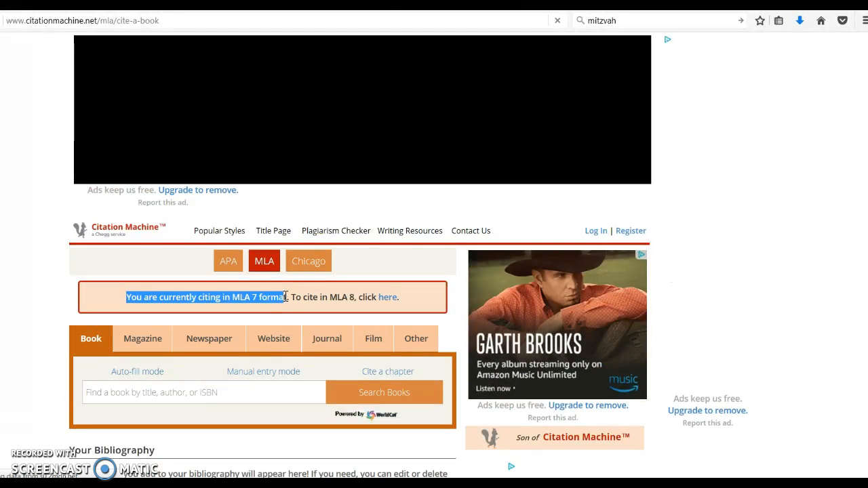
scroll(281, 293, "down", 3)
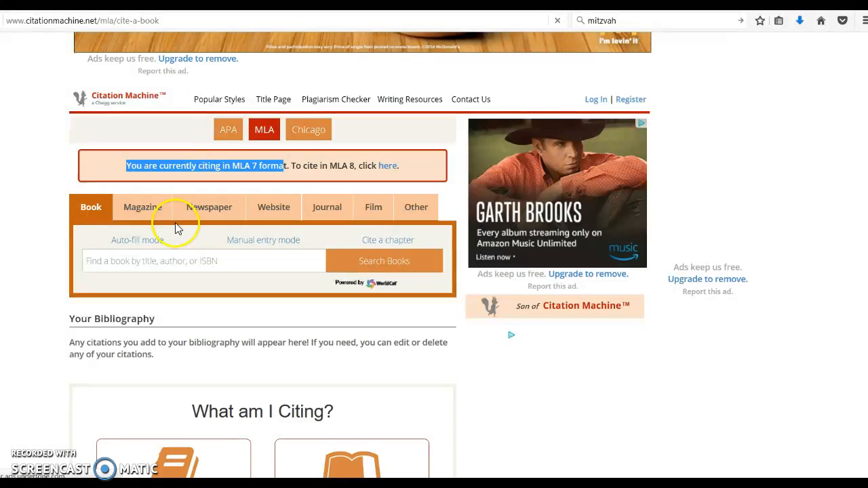
left_click(212, 166)
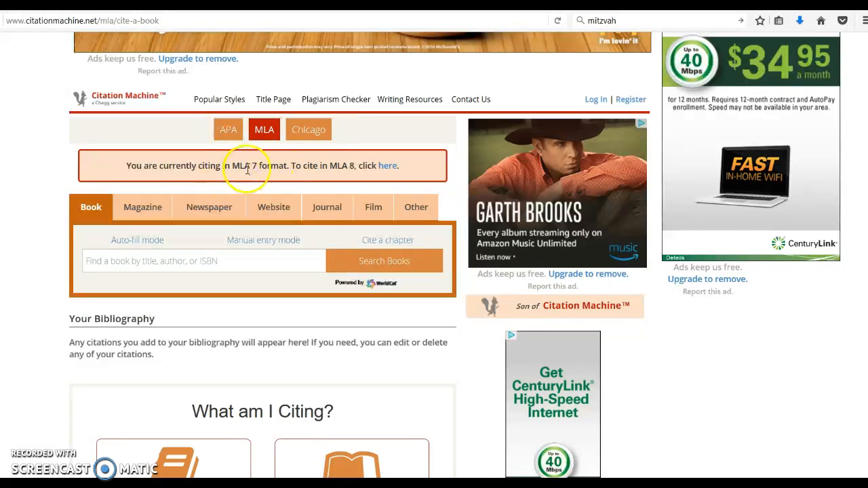
left_click_drag(231, 166, 254, 164)
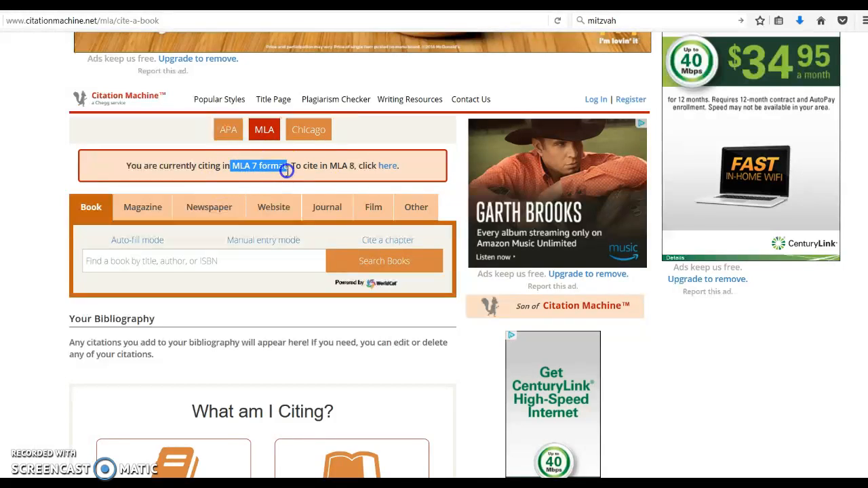
left_click(276, 170)
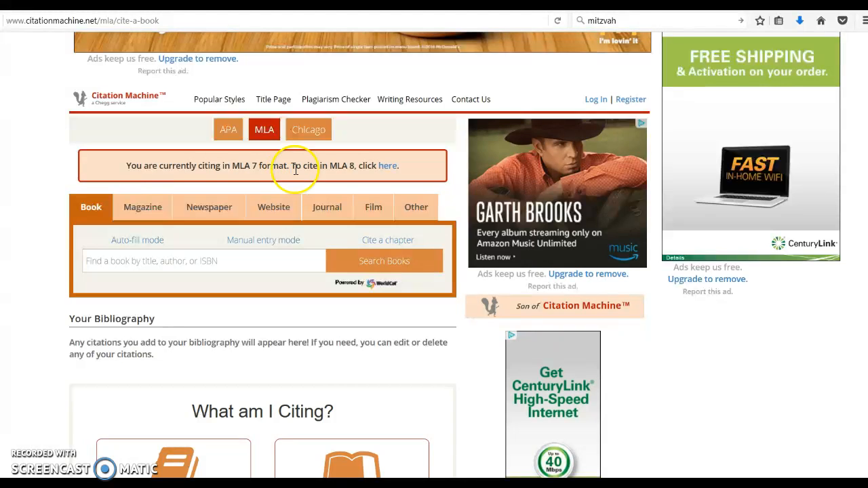
left_click_drag(291, 167, 354, 170)
left_click(328, 166)
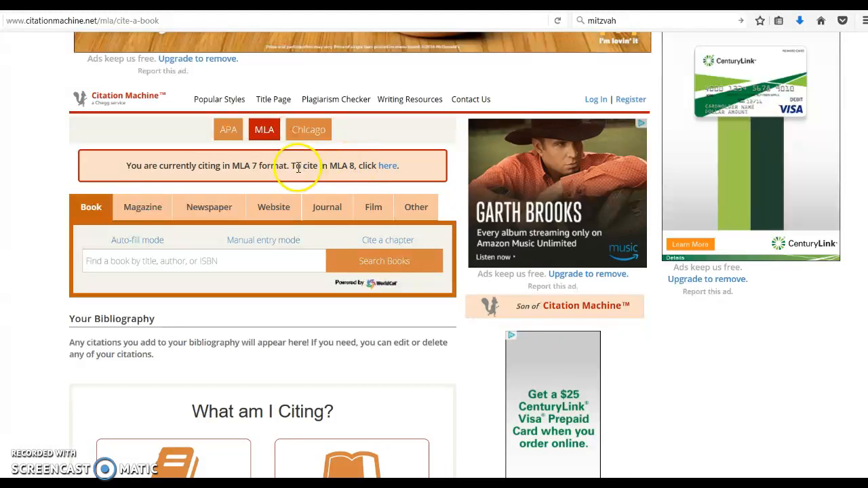
left_click(388, 167)
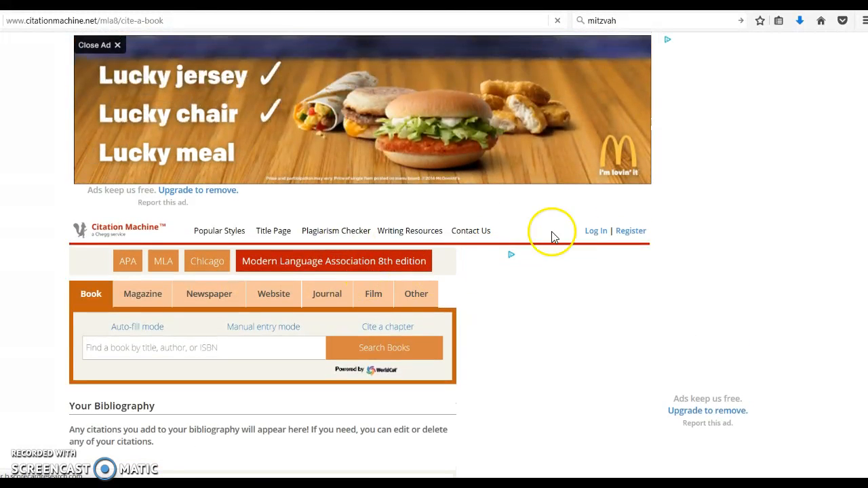
scroll(400, 290, "down", 2)
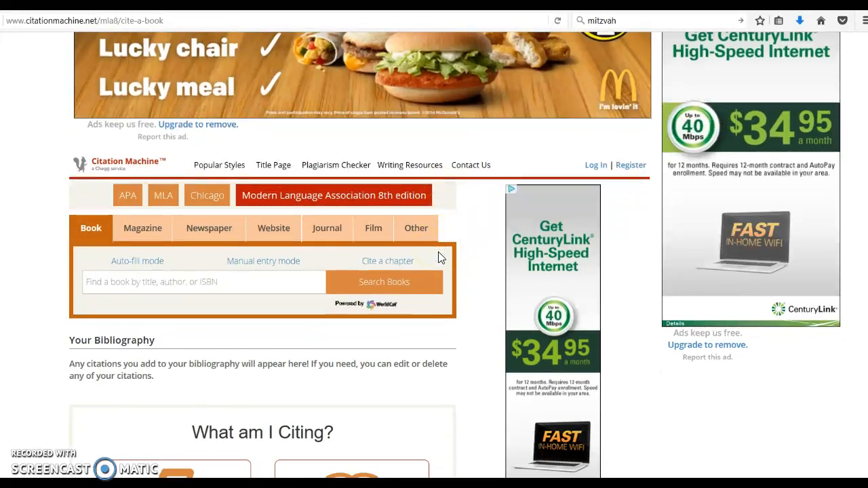
scroll(484, 228, "down", 3)
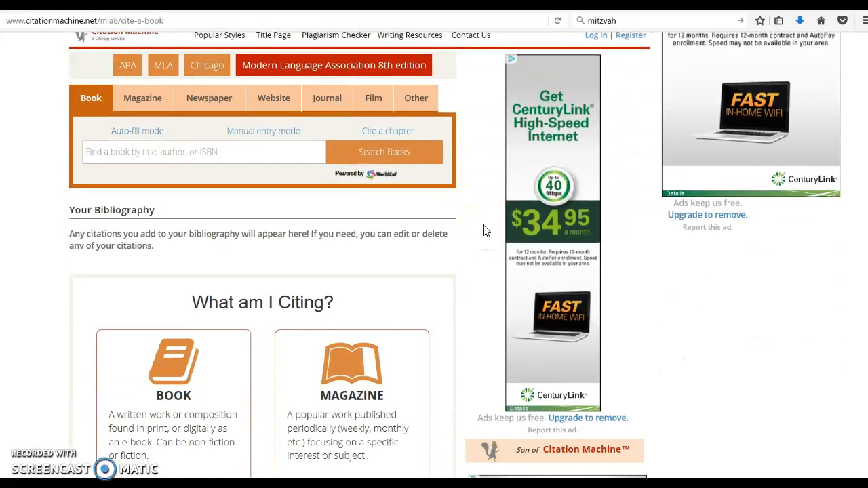
scroll(484, 230, "up", 3)
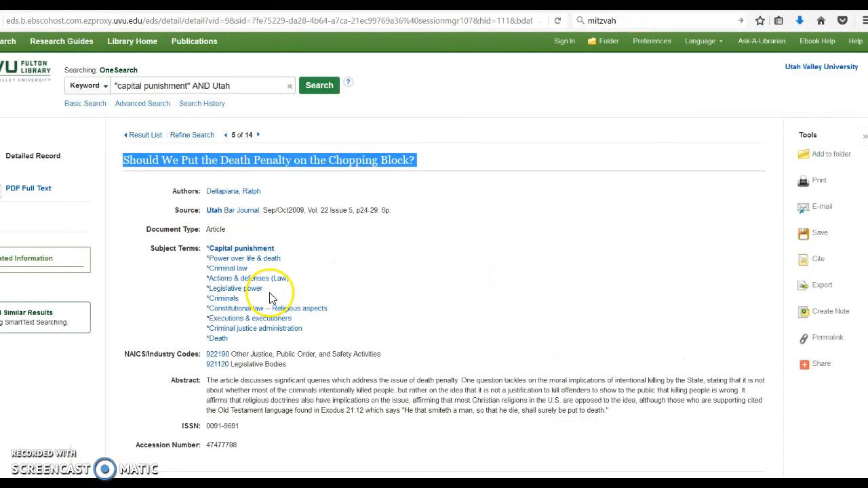
In the library's article record, copy the title "Should We Put the Death Penalty on the Chopping Block?"
left_click(282, 208)
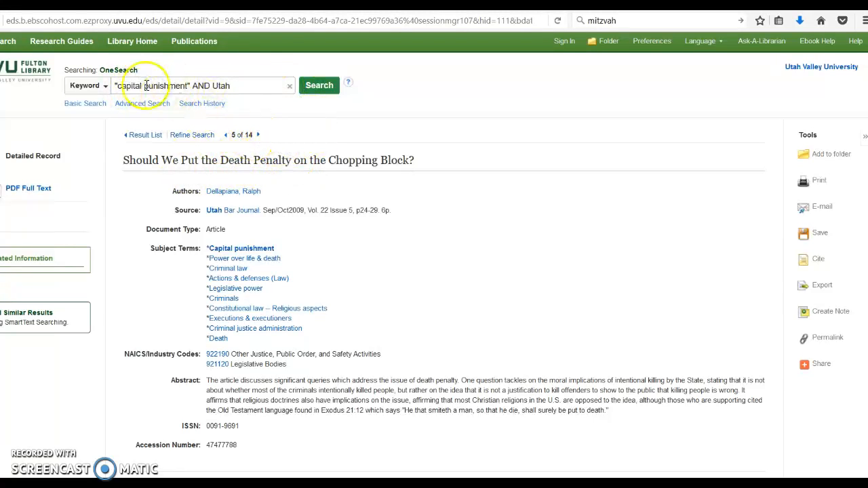
left_click(252, 161)
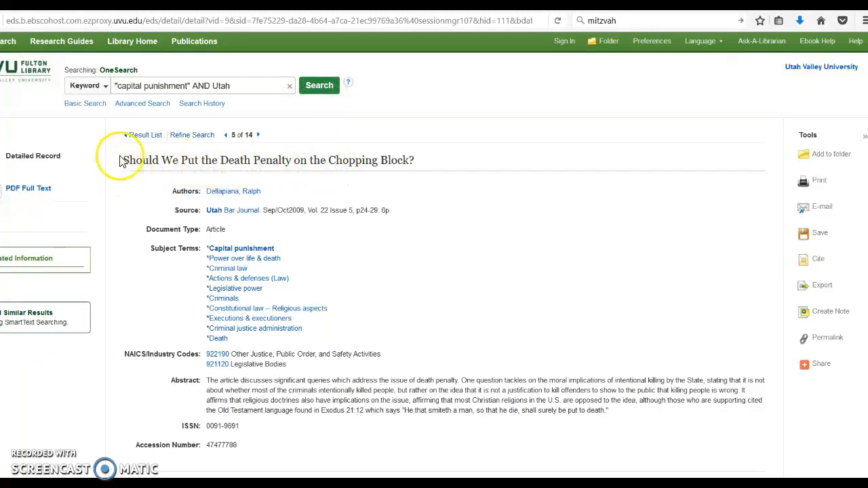
left_click_drag(124, 158, 441, 147)
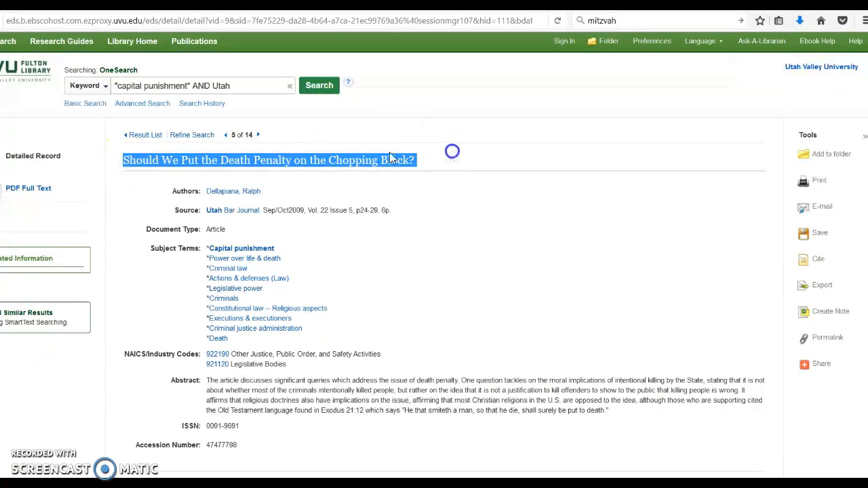
right_click(360, 163)
left_click(381, 175)
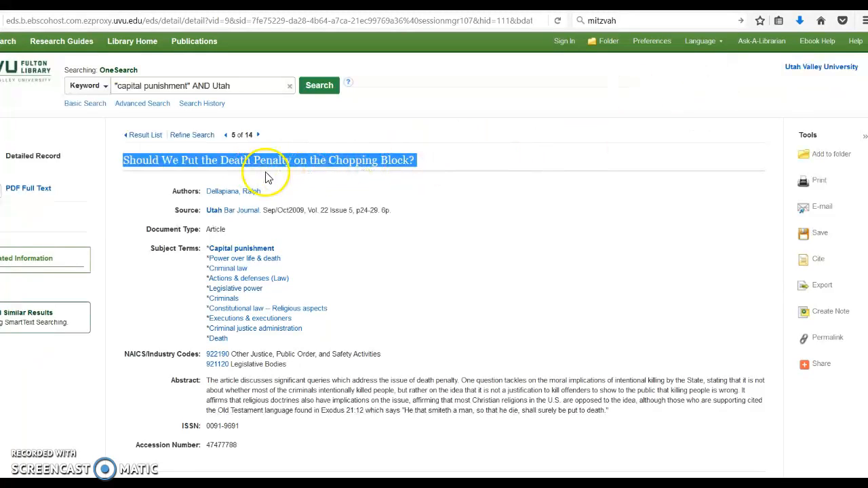
Switch back to Citation Machine and set the source type to Journal
left_click(563, 4)
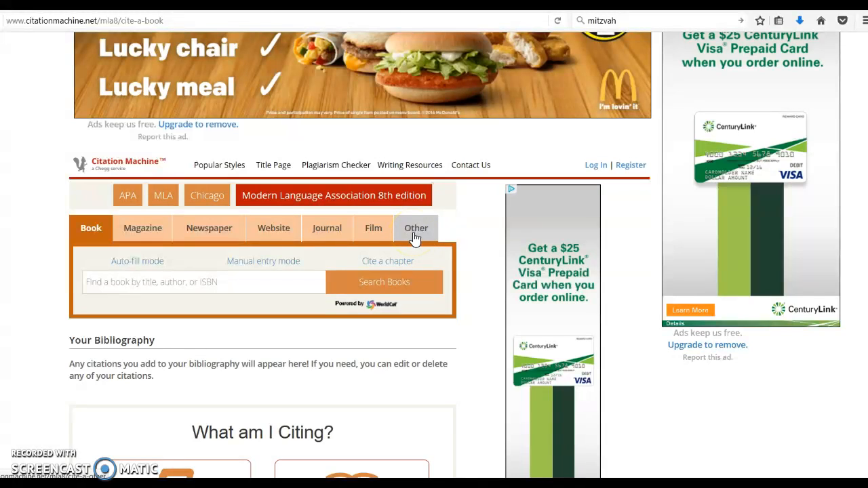
left_click(327, 229)
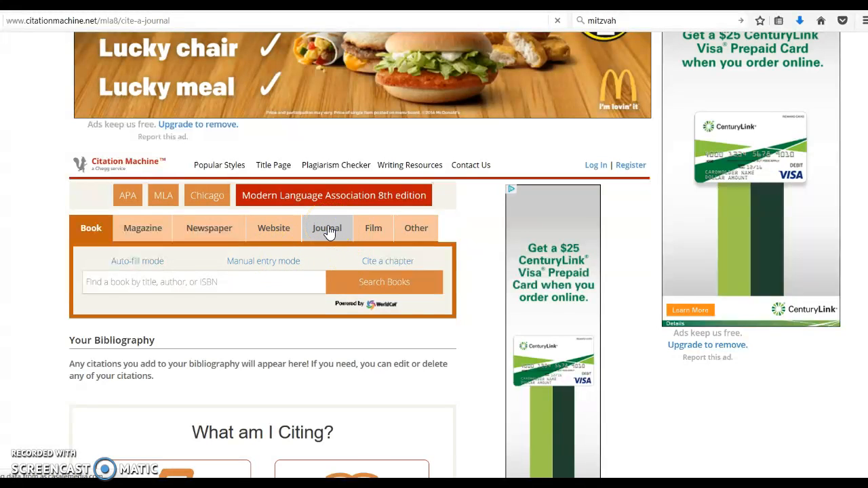
left_click(329, 183)
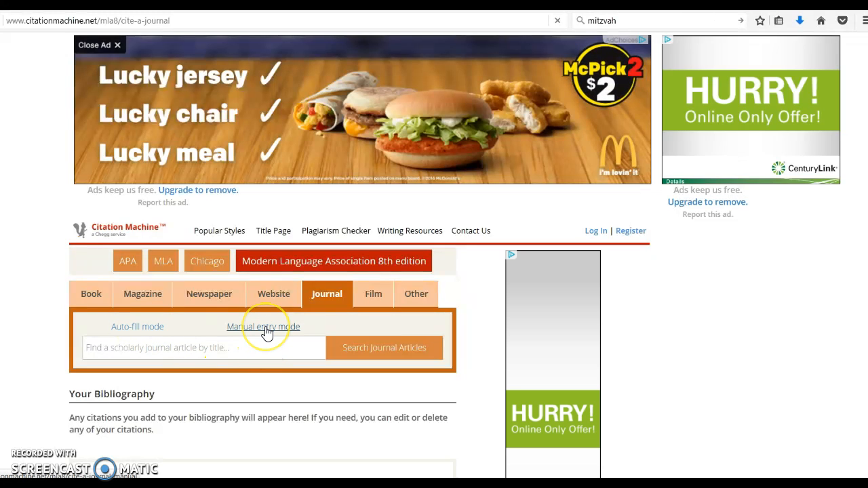
scroll(276, 381, "down", 4)
scroll(276, 382, "down", 3)
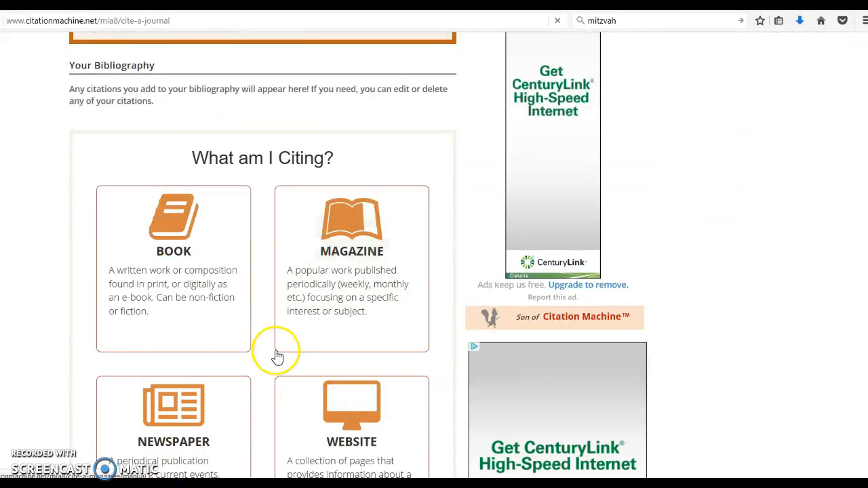
scroll(272, 339, "up", 5)
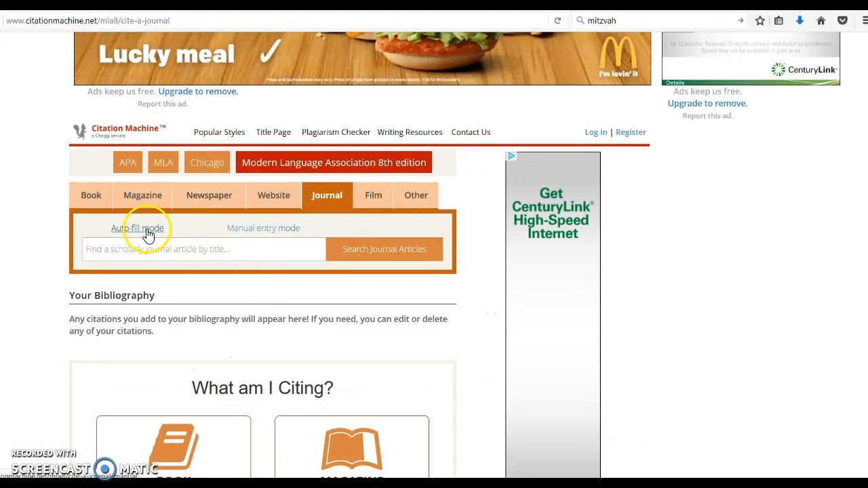
Paste the copied title "Should We Put the Death Penalty on the Chopping Block?" and search for matching journal articles
left_click(132, 251)
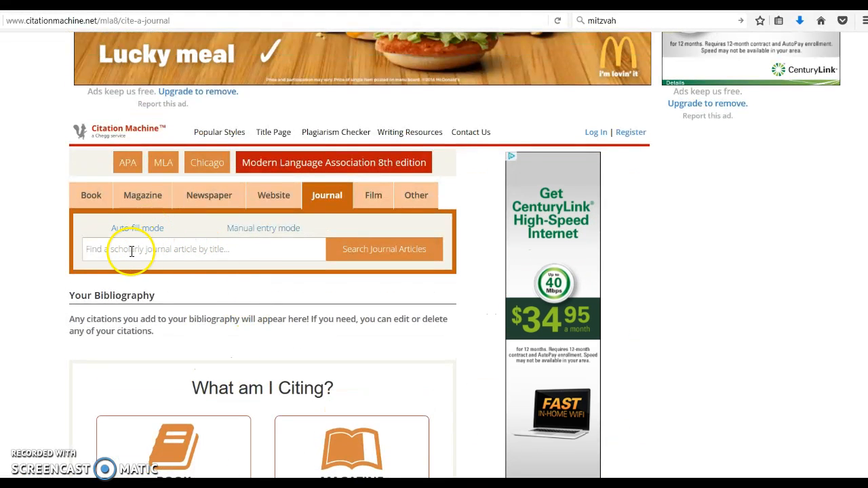
right_click(121, 254)
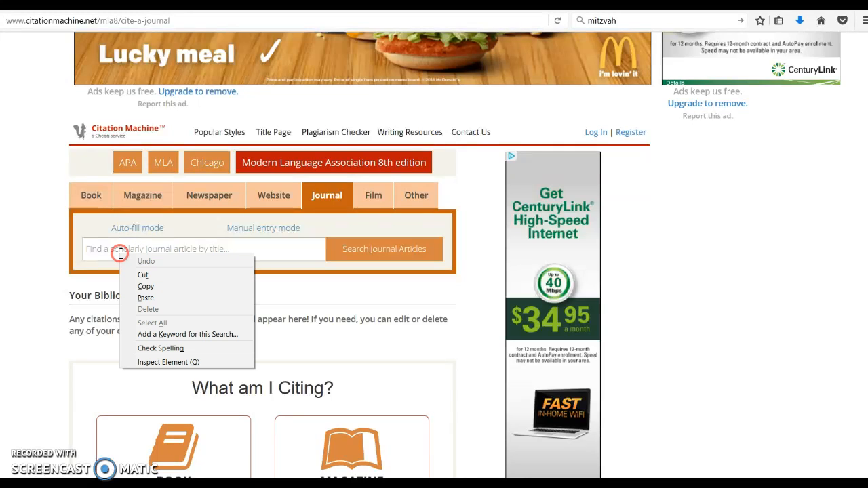
left_click(147, 298)
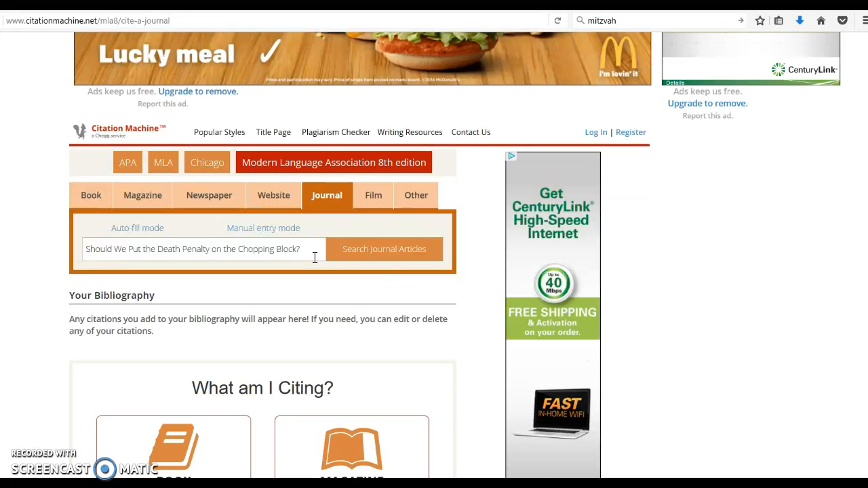
left_click(386, 253)
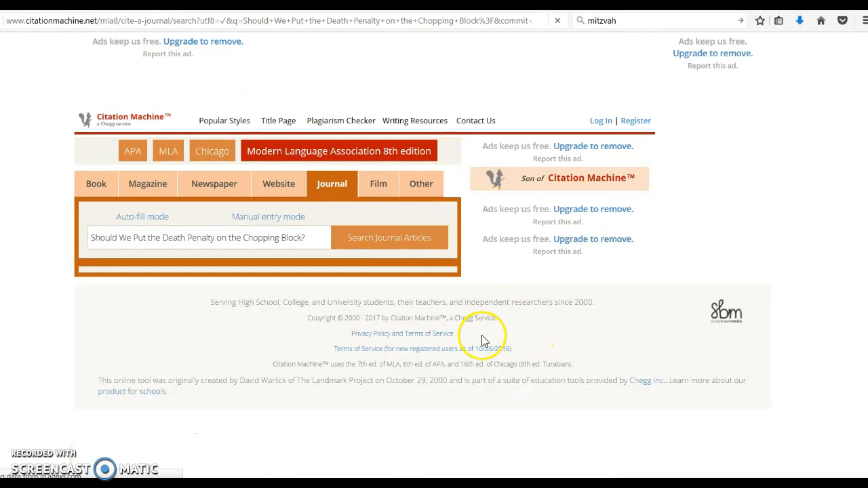
left_click(400, 255)
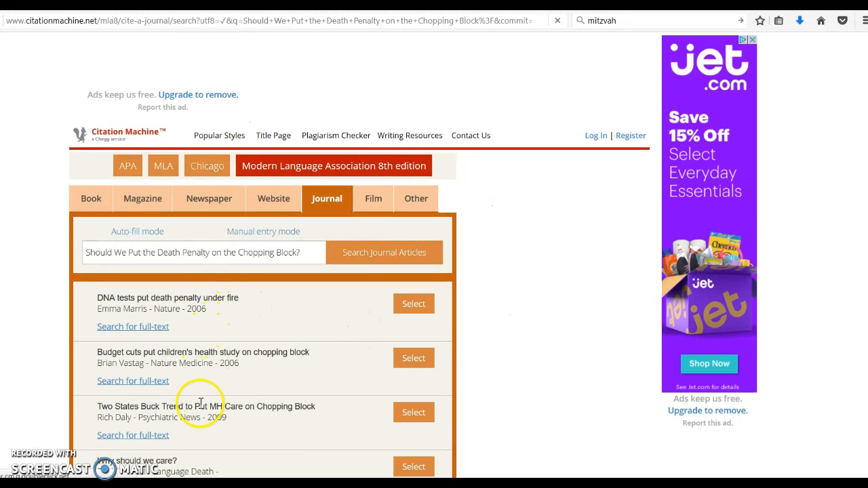
Look through the journal article search results for the entry matching the copied title
scroll(219, 333, "down", 2)
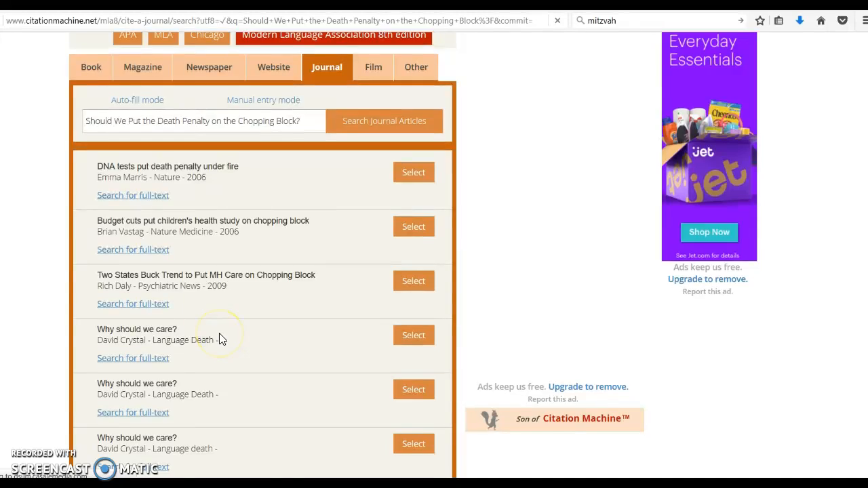
scroll(219, 333, "down", 2)
scroll(227, 332, "down", 3)
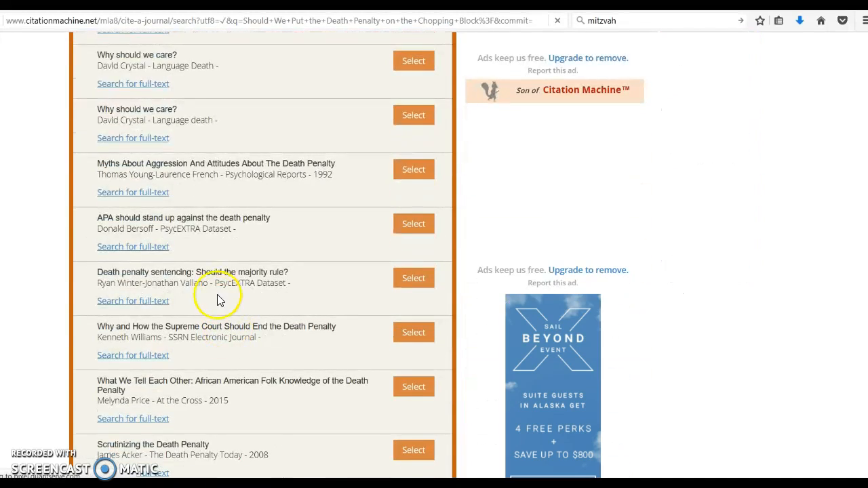
scroll(214, 286, "down", 3)
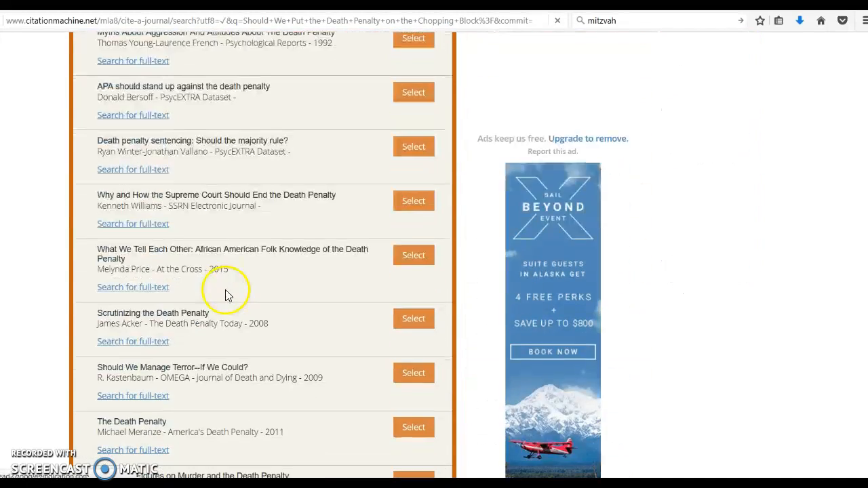
scroll(226, 296, "down", 3)
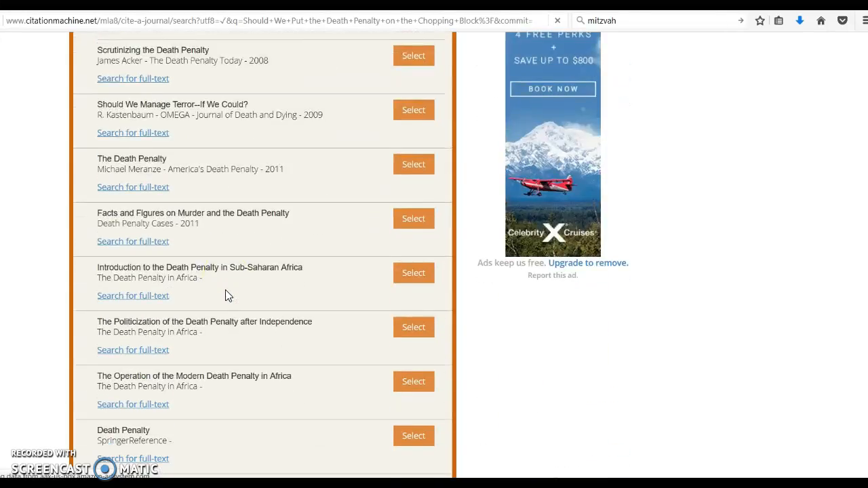
scroll(228, 295, "down", 2)
scroll(227, 295, "up", 1)
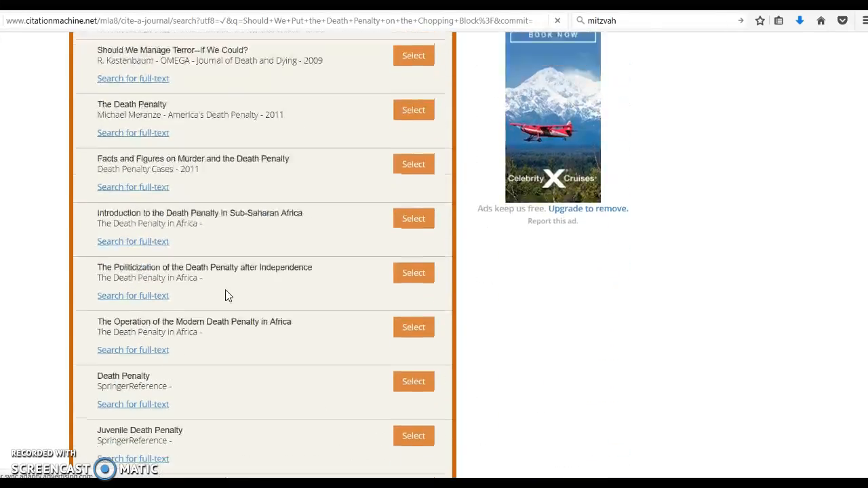
scroll(227, 294, "up", 15)
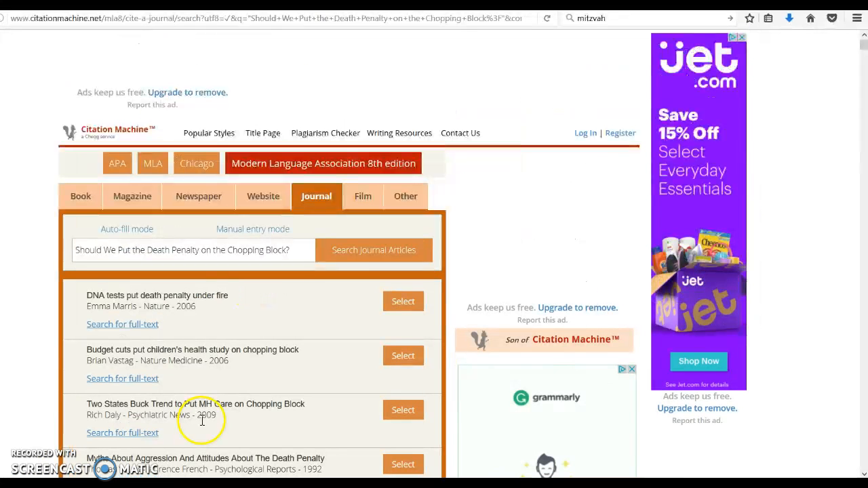
scroll(286, 370, "down", 3)
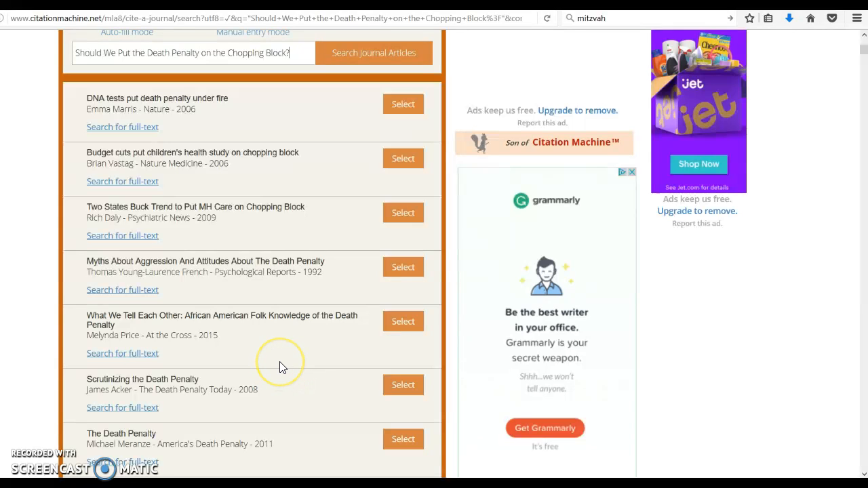
scroll(279, 362, "up", 3)
left_click(187, 252)
double_click(186, 250)
left_click(254, 352)
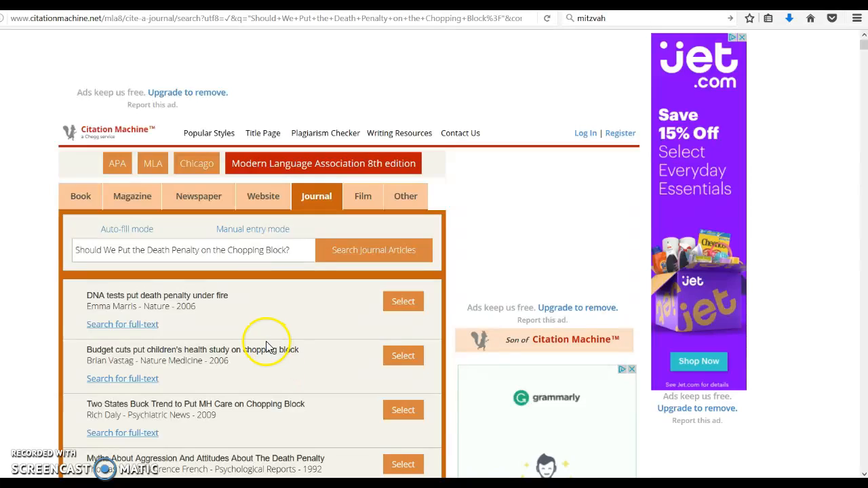
Switch the journal article citation from title search to manual entry mode
scroll(271, 352, "down", 3)
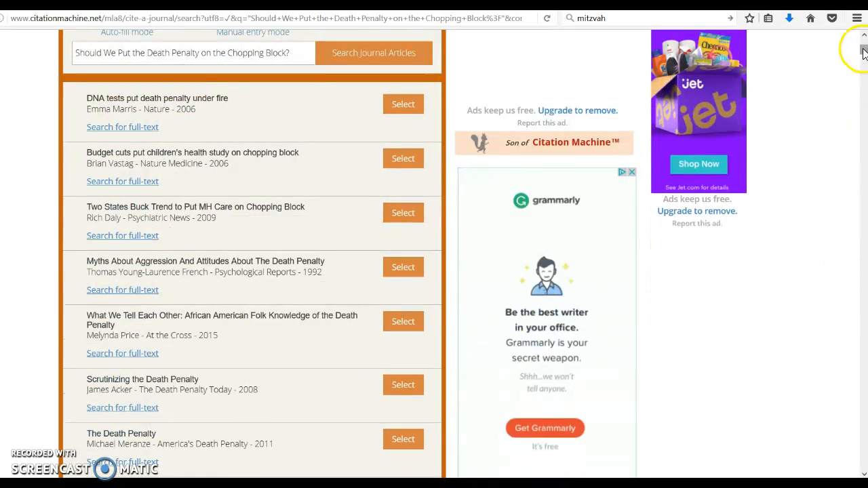
mouse_move(862, 52)
left_mouse_down()
mouse_move(864, 463)
mouse_move(859, 38)
left_mouse_up()
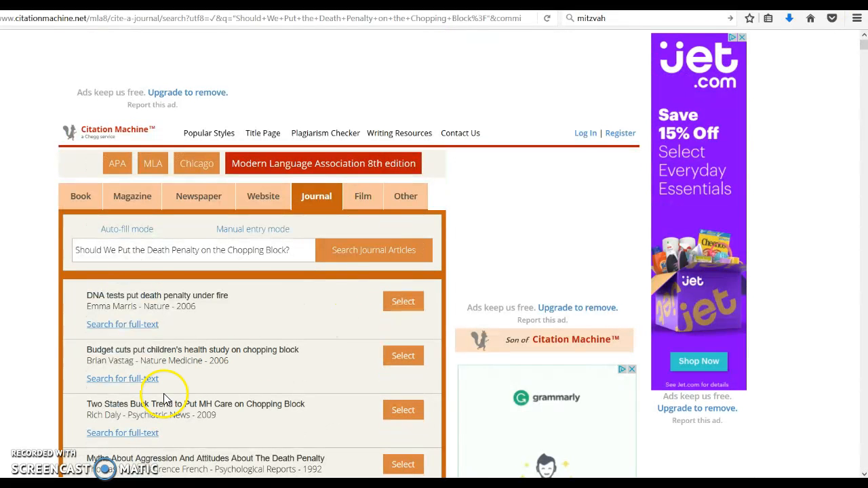
left_click(254, 230)
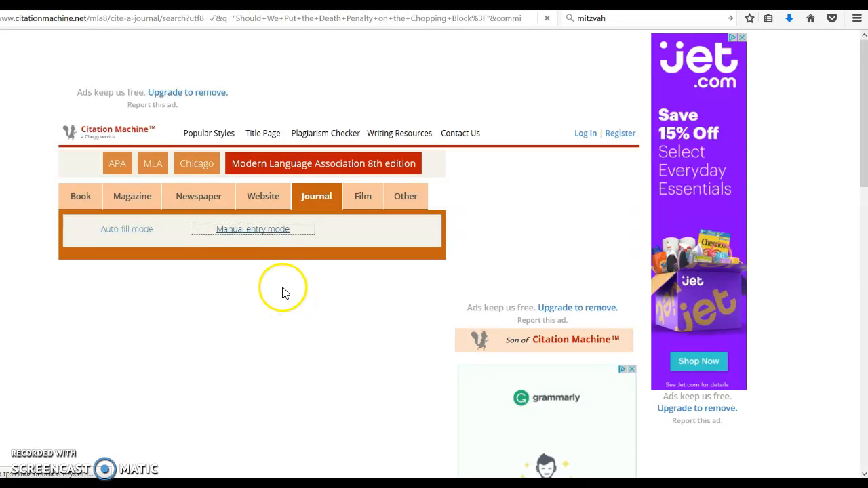
scroll(302, 327, "down", 5)
scroll(302, 326, "up", 5)
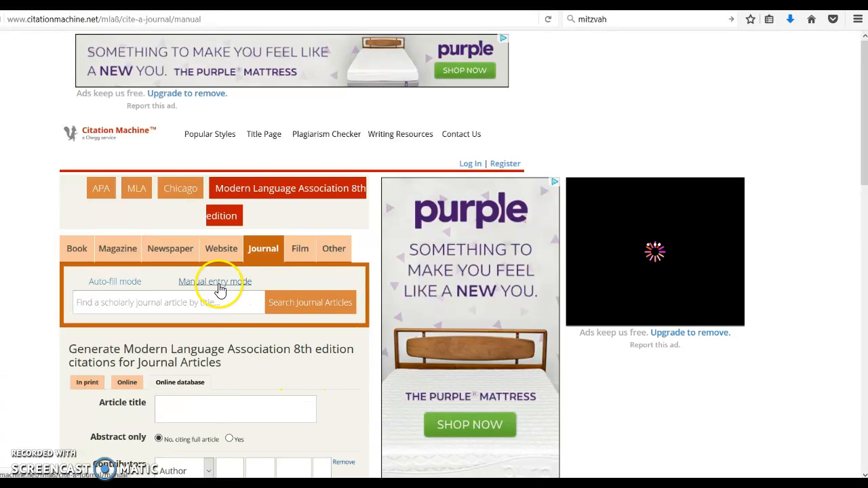
Review the online database form and paste the copied title "Should We Put the Death Penalty on the Chopping Block?" as the article title
scroll(232, 316, "down", 3)
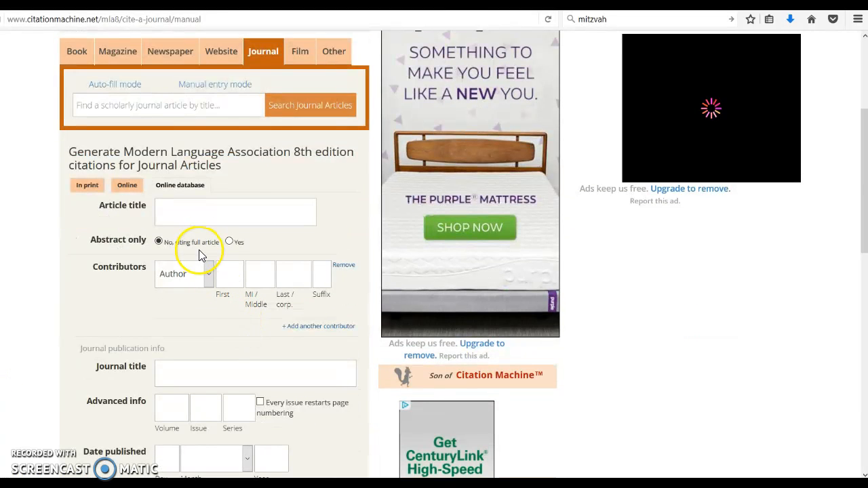
scroll(211, 282, "down", 3)
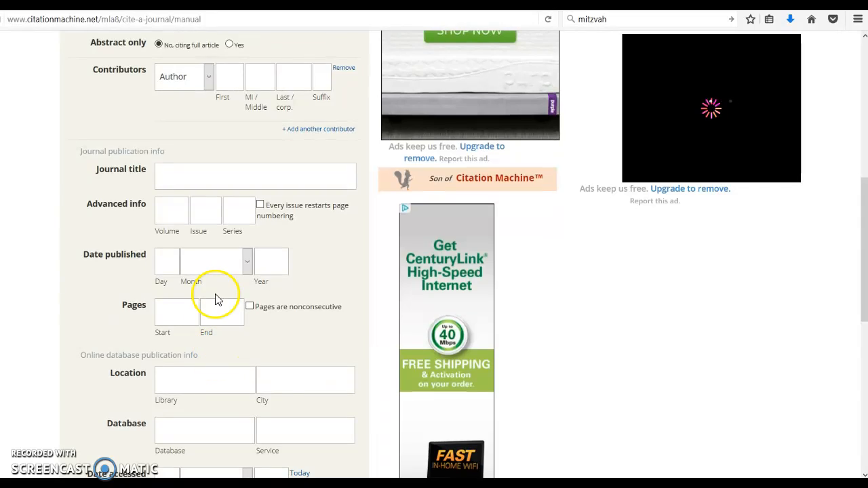
scroll(217, 270, "down", 6)
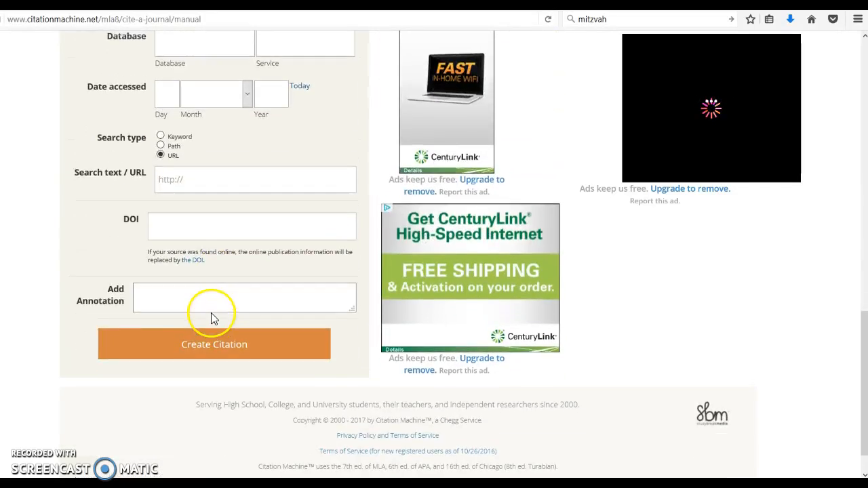
scroll(211, 311, "up", 7)
scroll(211, 309, "up", 2)
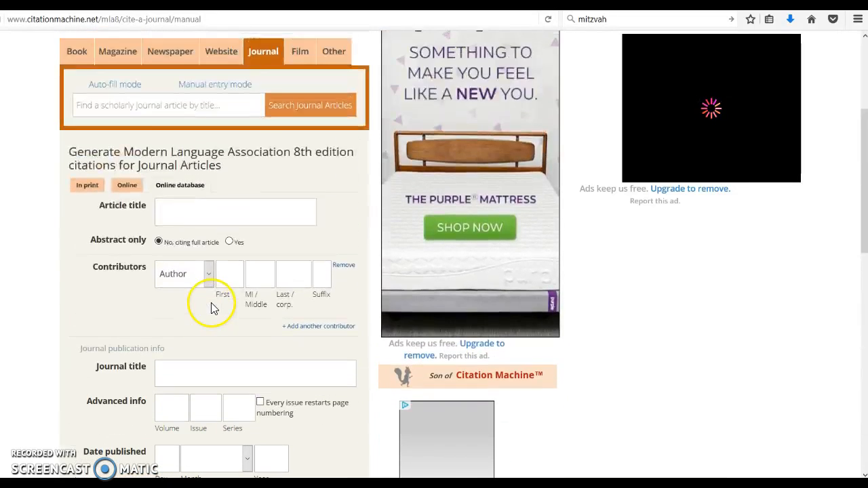
right_click(175, 213)
left_click(159, 202)
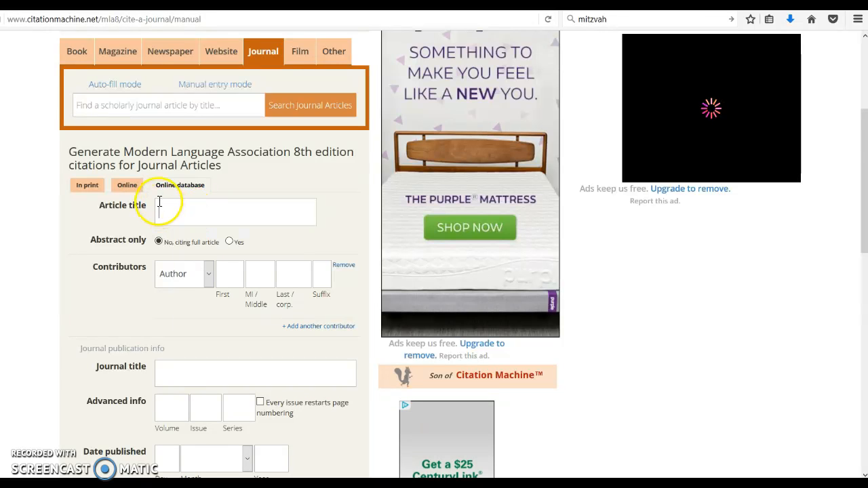
right_click(175, 210)
left_click(217, 256)
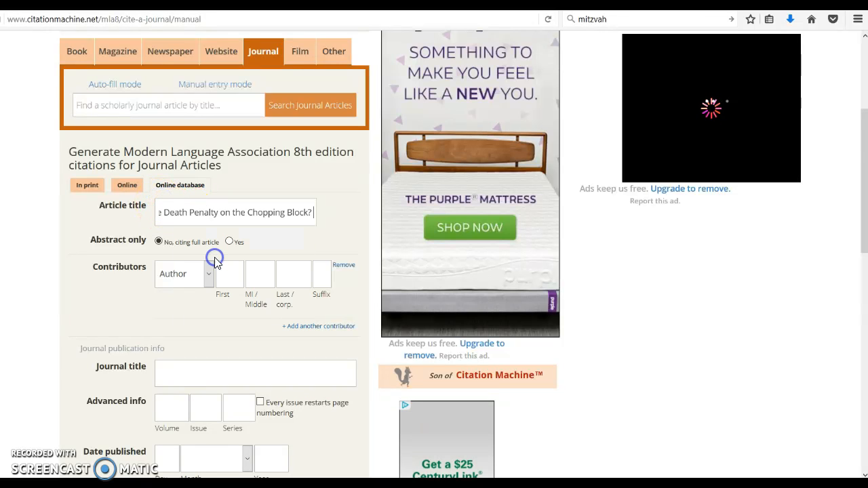
key("BackSpace")
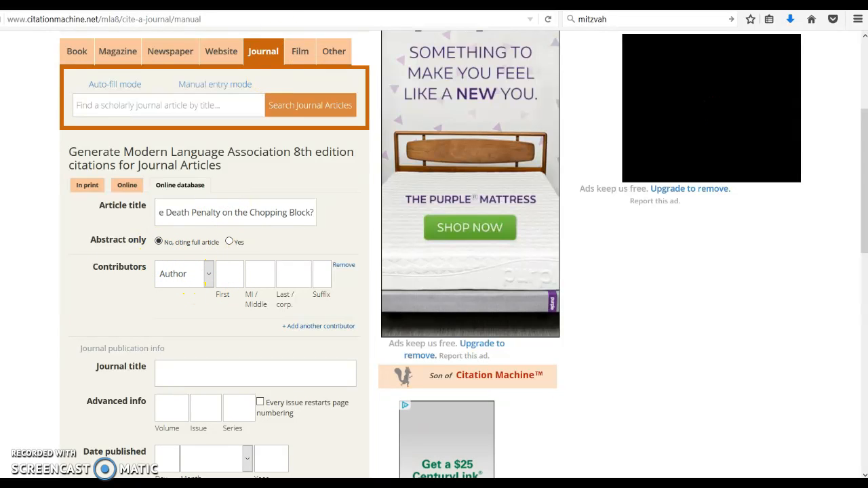
Check the author in the library's article record and enter the author's first and last name as contributor in Citation Machine
key("alt+Tab")
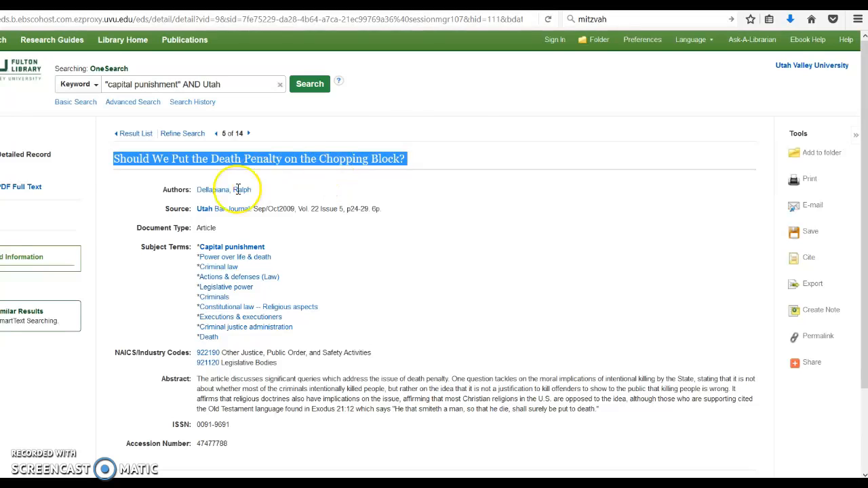
key("alt+Tab")
left_click(219, 278)
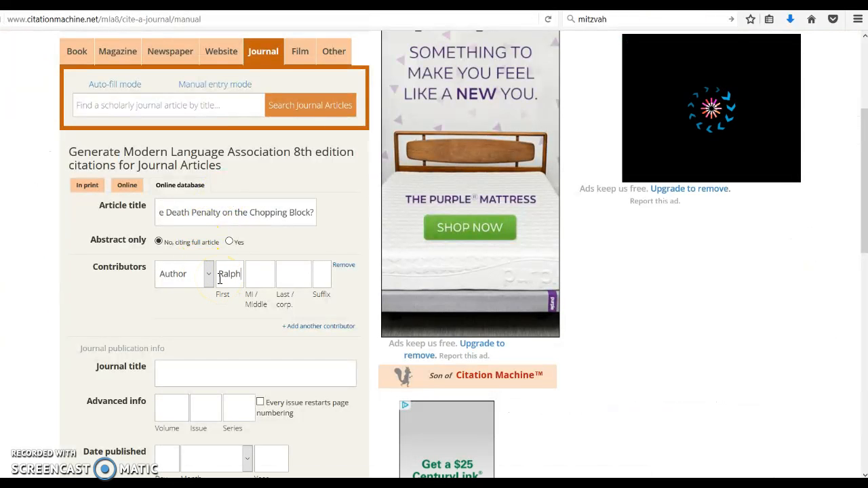
left_click(288, 278)
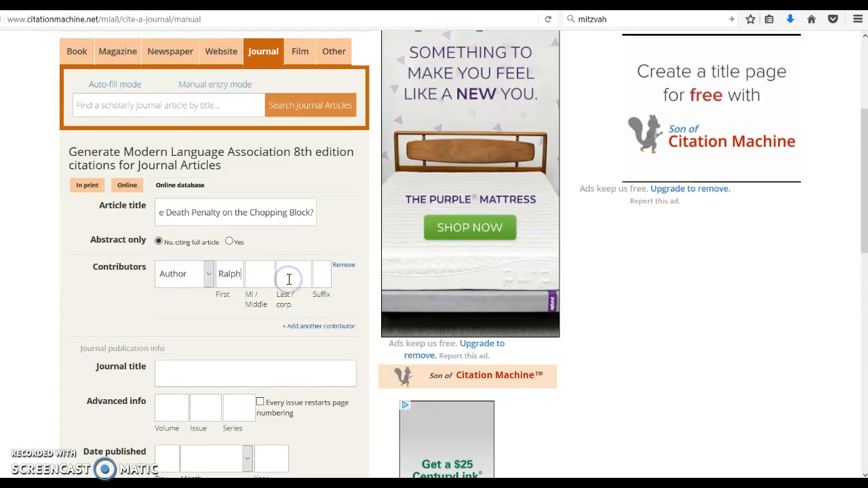
left_click(288, 279)
type("De;lla")
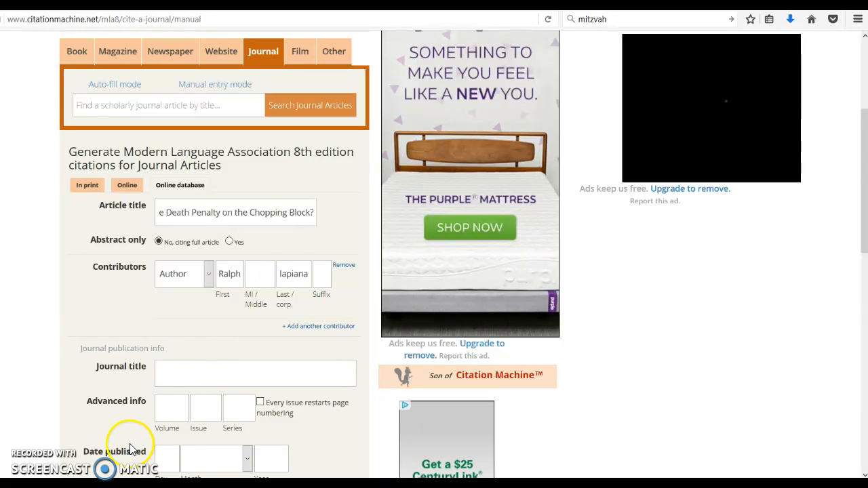
Look up the source in the library's article record and set the journal title to "Utah Bar Journal" in Citation Machine
left_click(136, 484)
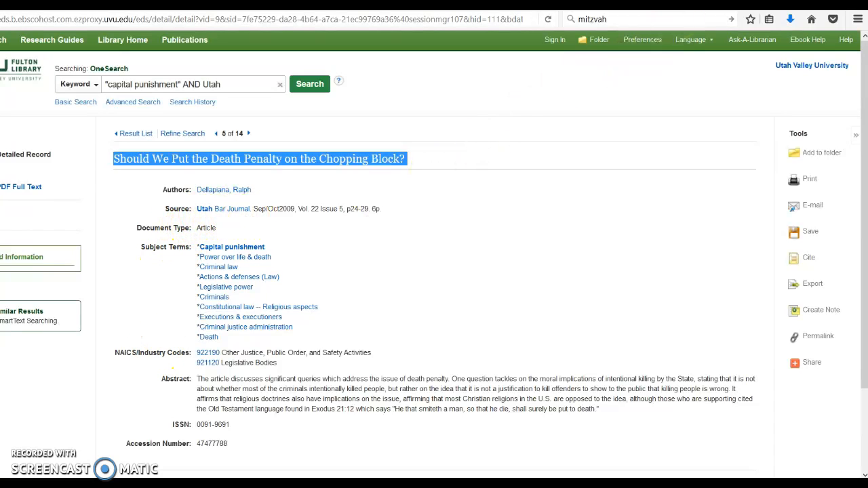
left_click(501, 4)
left_click(194, 373)
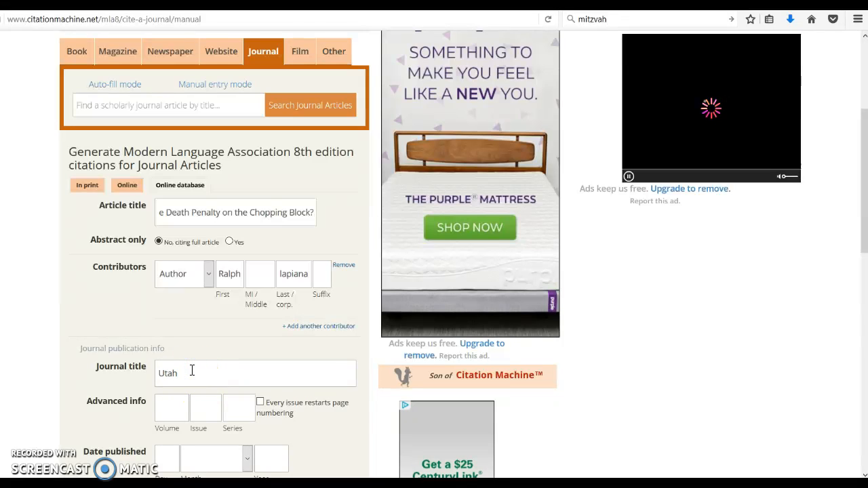
type("Utah Bar Journal")
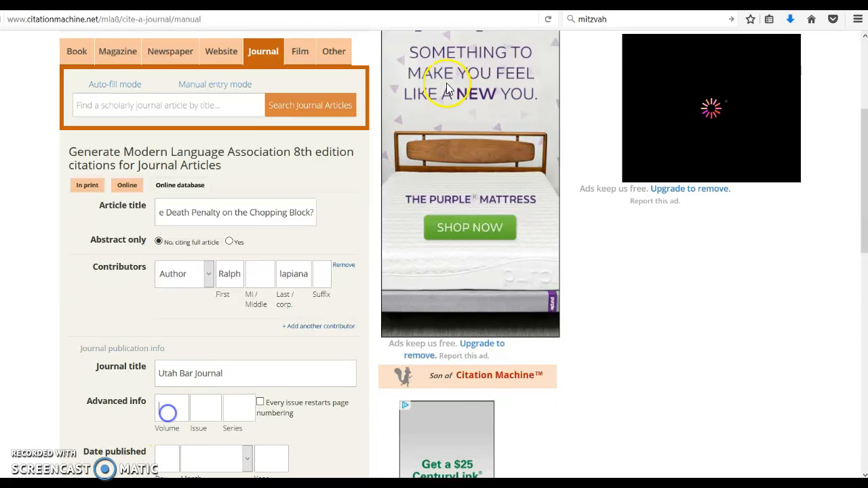
Look up the volume and issue in the library's article record and set volume 22 and issue 5 in Citation Machine
left_click(556, 4)
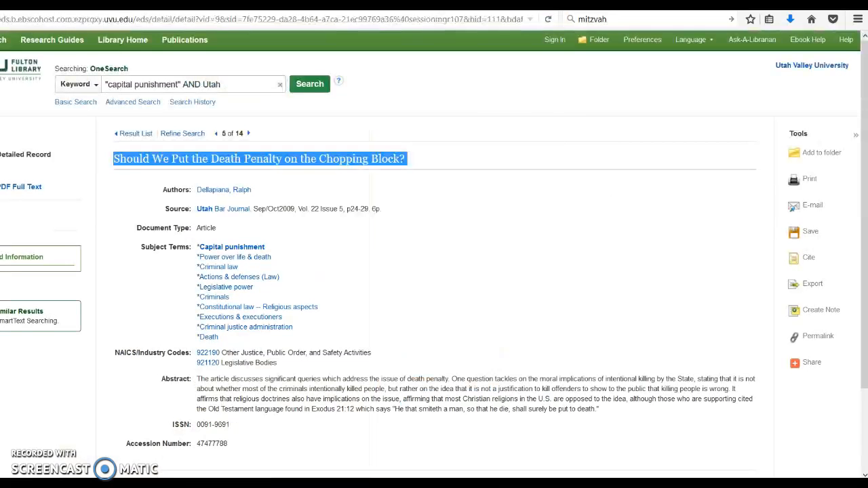
left_click(331, 210)
left_click_drag(299, 208, 317, 207)
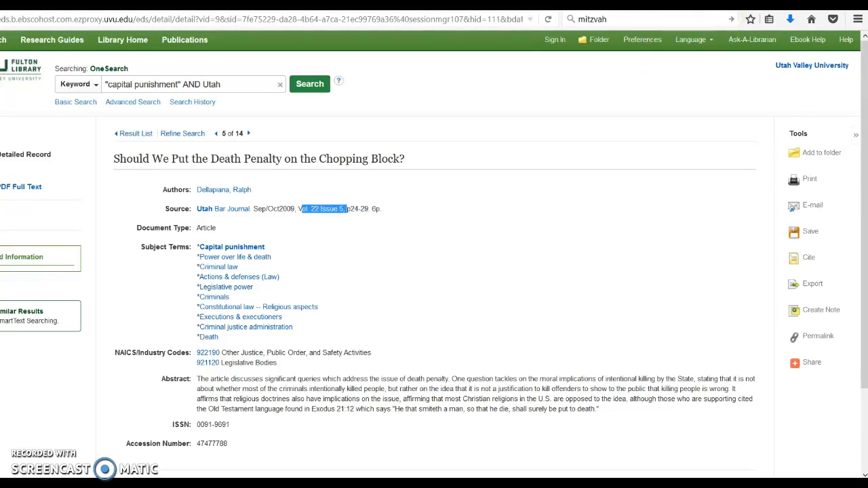
left_click(684, 4)
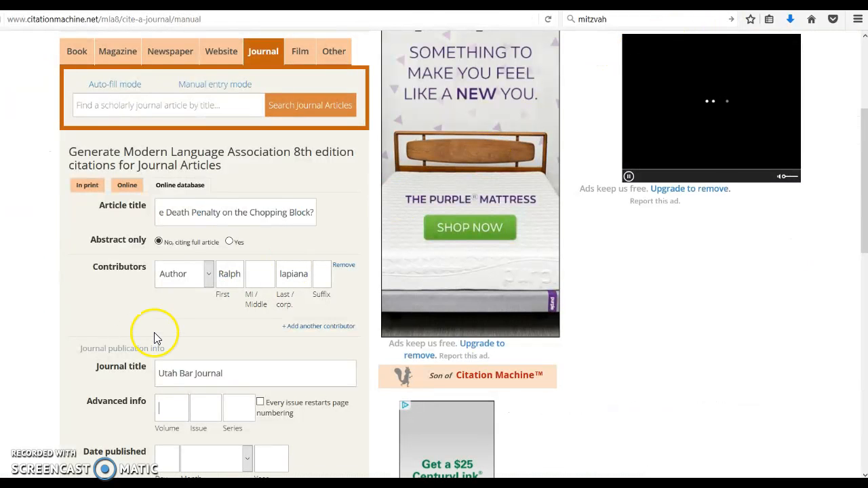
type("22")
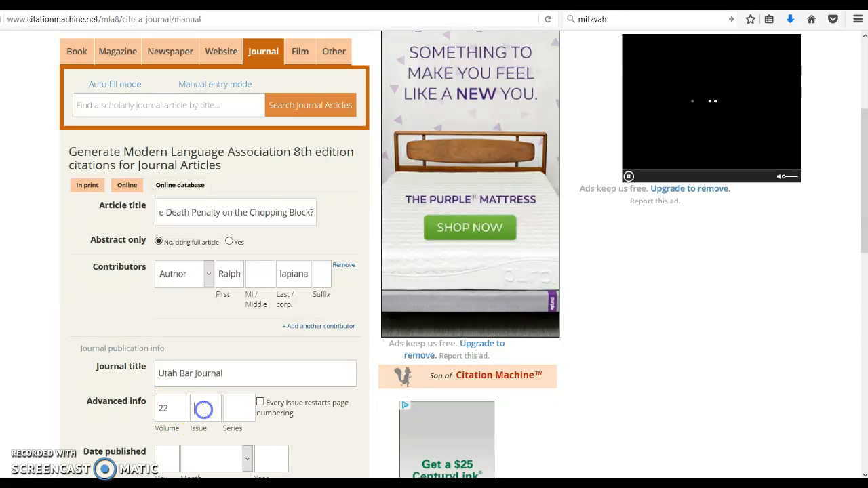
left_click(205, 409)
type("5")
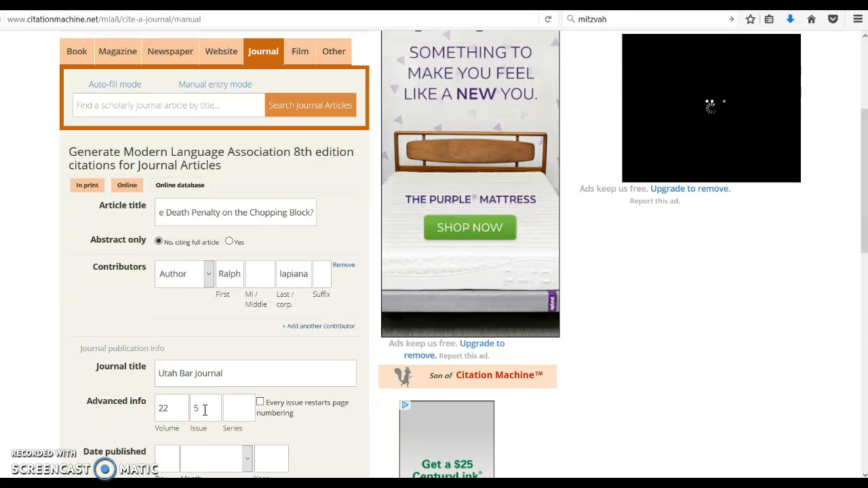
Check the publication date in the library's article record against the date and issue fields of the citation form
scroll(180, 434, "down", 3)
left_click(162, 264)
key("alt+Tab")
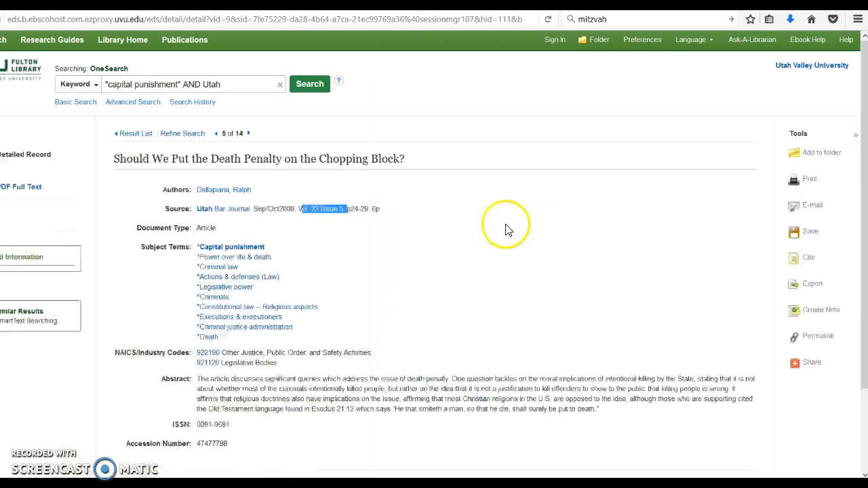
left_click(271, 210)
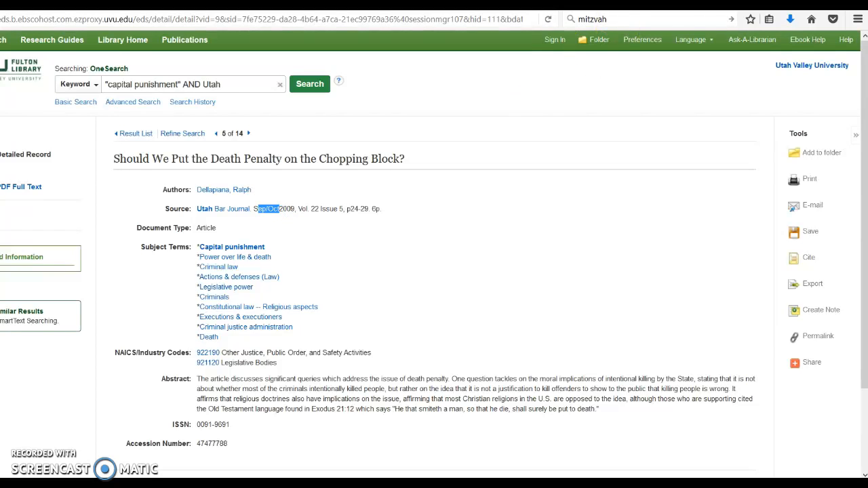
key("alt+Tab")
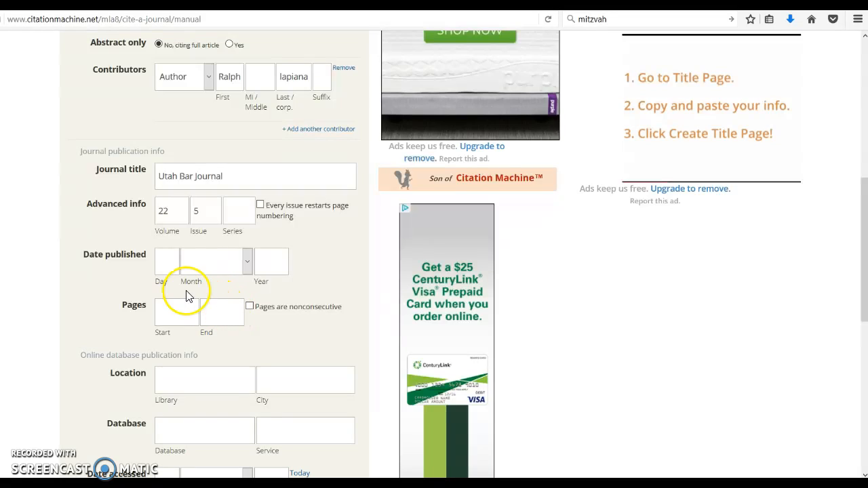
left_click(169, 265)
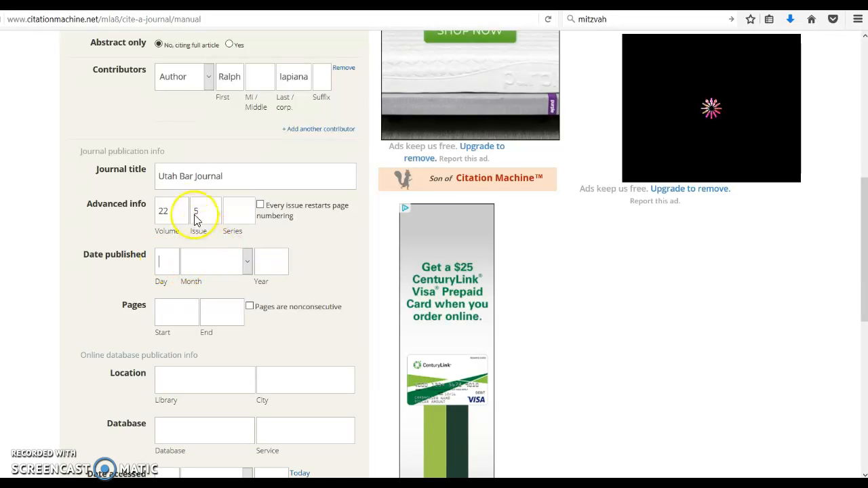
type("5")
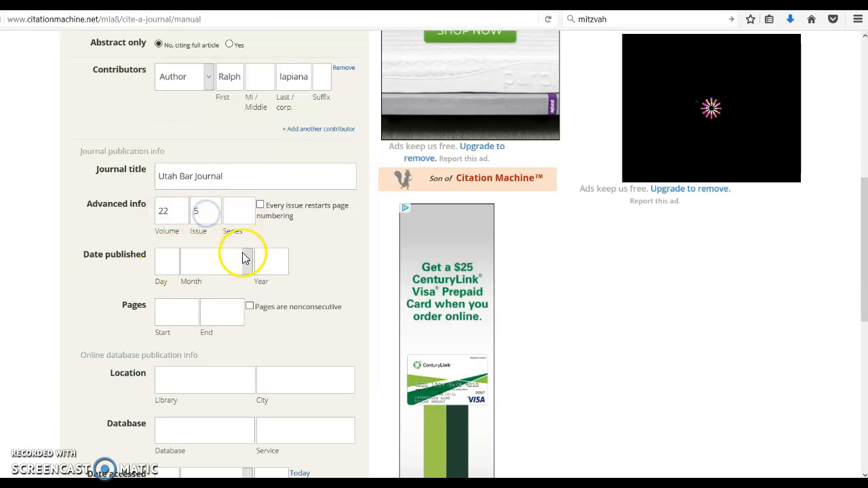
Set the page range to start at 24 and end at 29, and enter UVU as the library location
scroll(231, 261, "down", 3)
left_click(173, 184)
type("24")
left_click(228, 180)
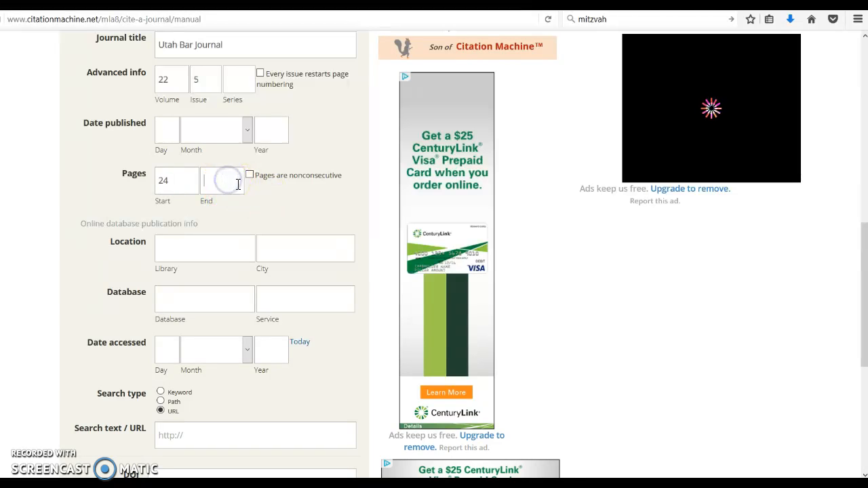
left_click(227, 231)
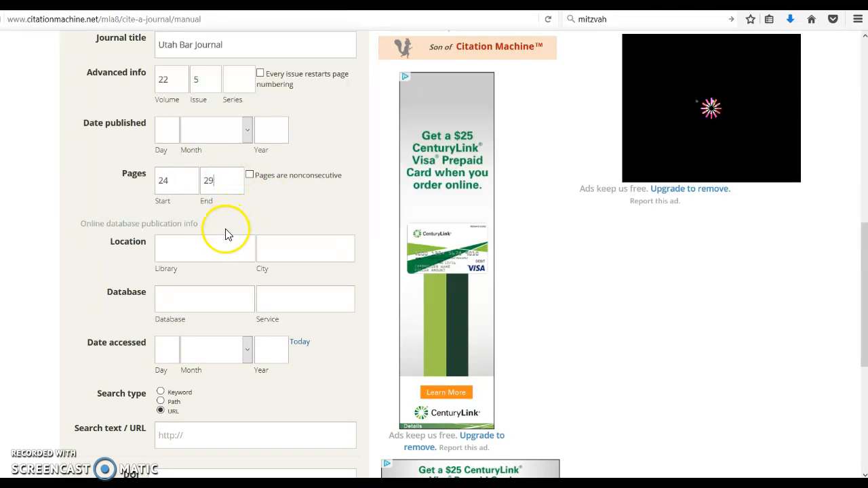
left_click(191, 251)
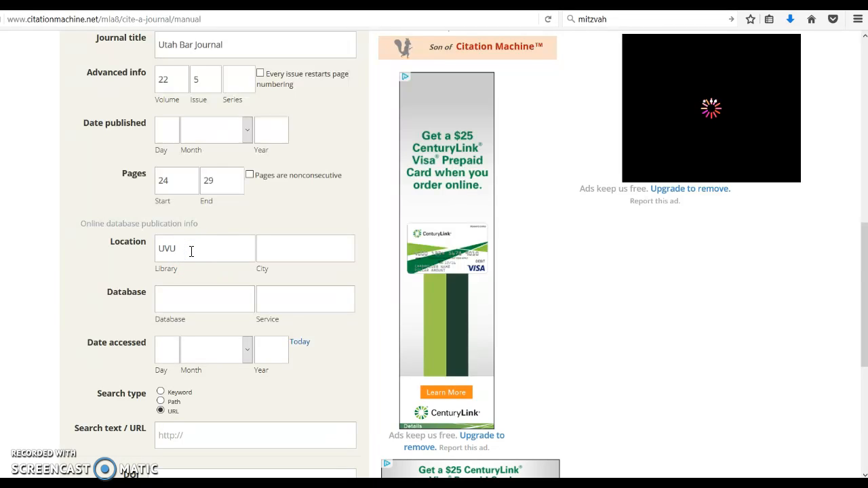
Check the library's article record for the database name needed in the citation form, and return to the form
left_click(194, 309)
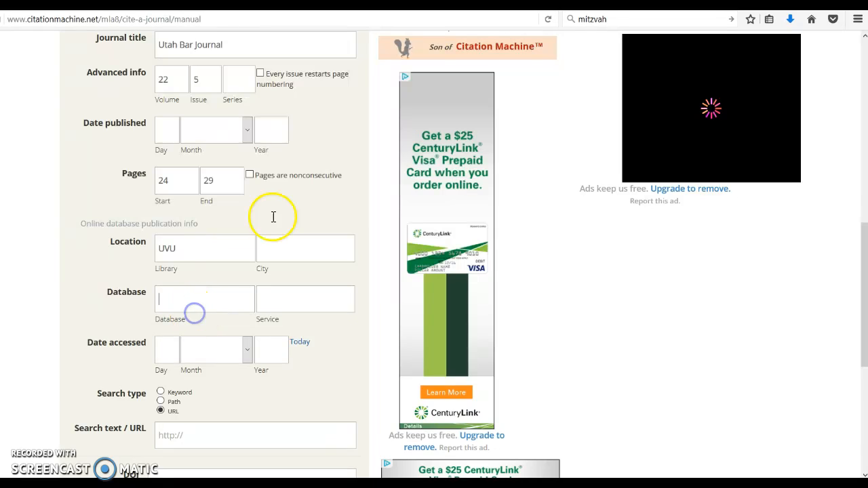
left_click(603, 4)
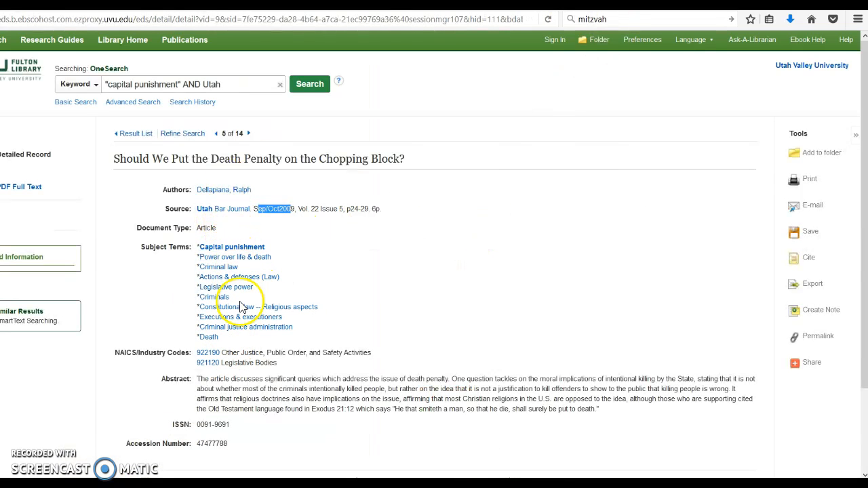
scroll(251, 373, "down", 2)
scroll(244, 367, "up", 1)
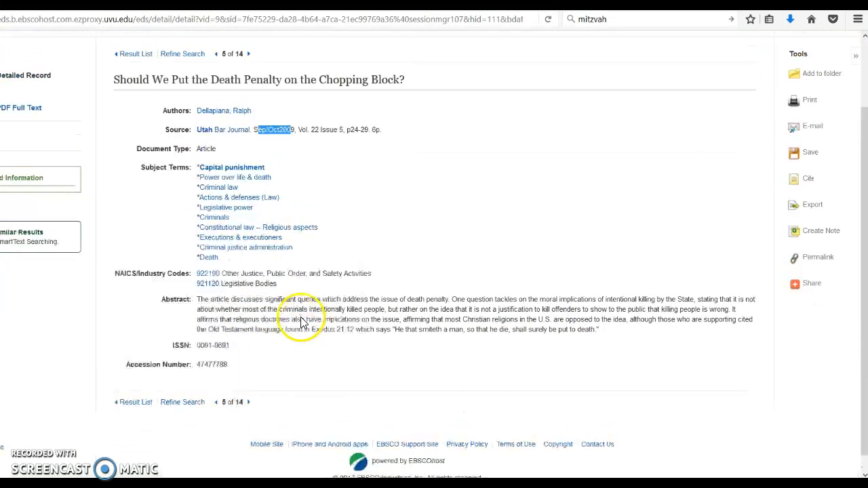
scroll(210, 180, "up", 1)
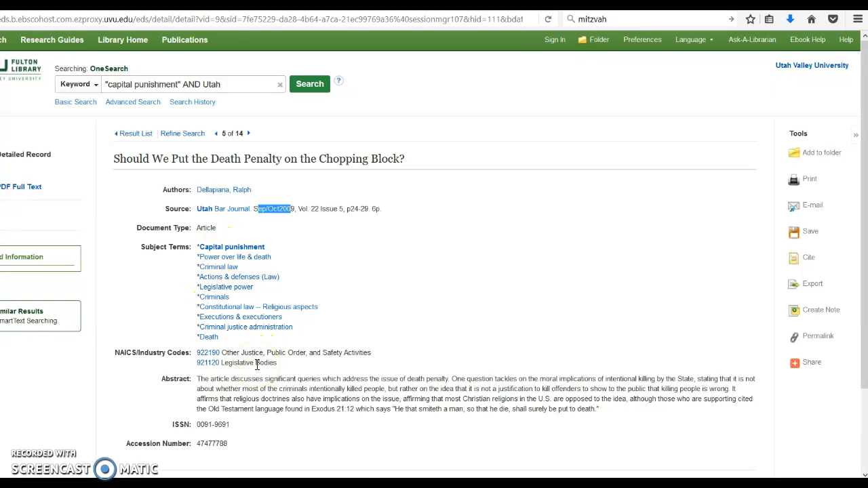
scroll(256, 365, "down", 3)
scroll(330, 325, "up", 2)
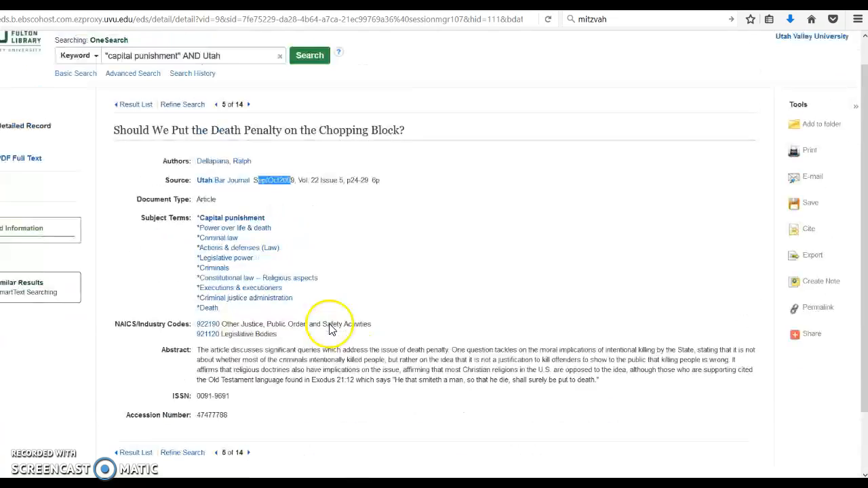
scroll(330, 326, "up", 1)
left_click(412, 287)
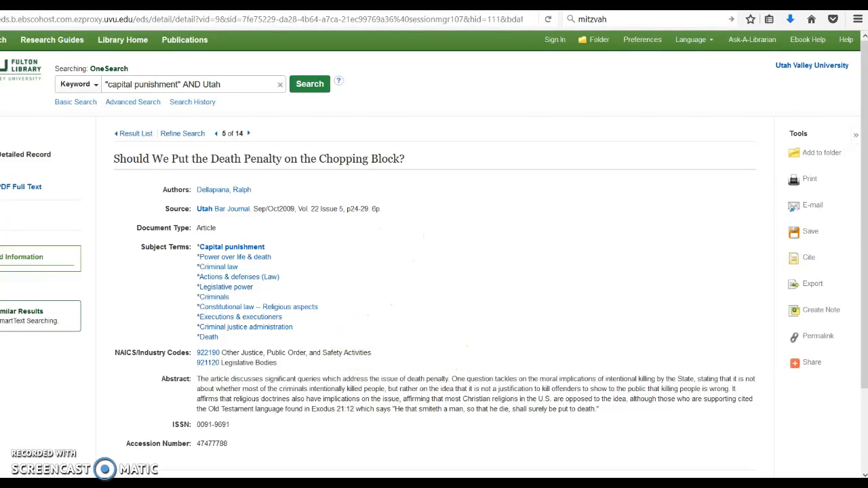
left_click(475, 3)
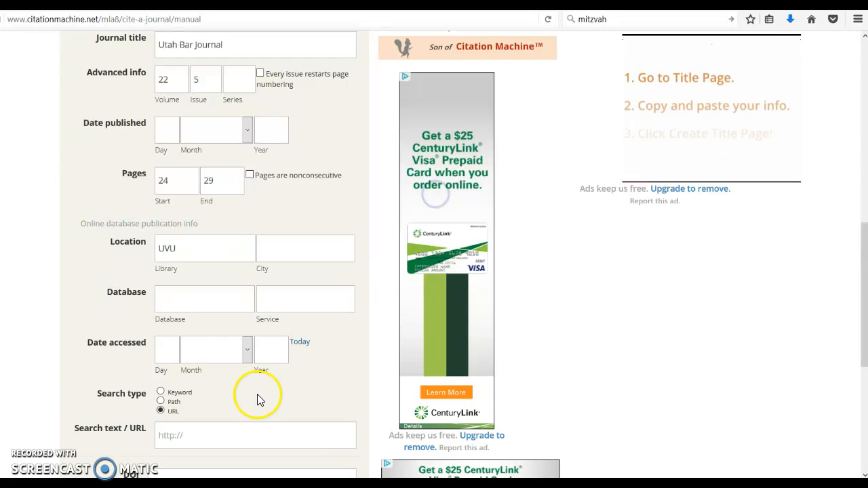
Set the date accessed to 5 January 2017 and create the citation, leaving the database, URL and DOI fields blank
scroll(258, 397, "down", 3)
left_click(196, 359)
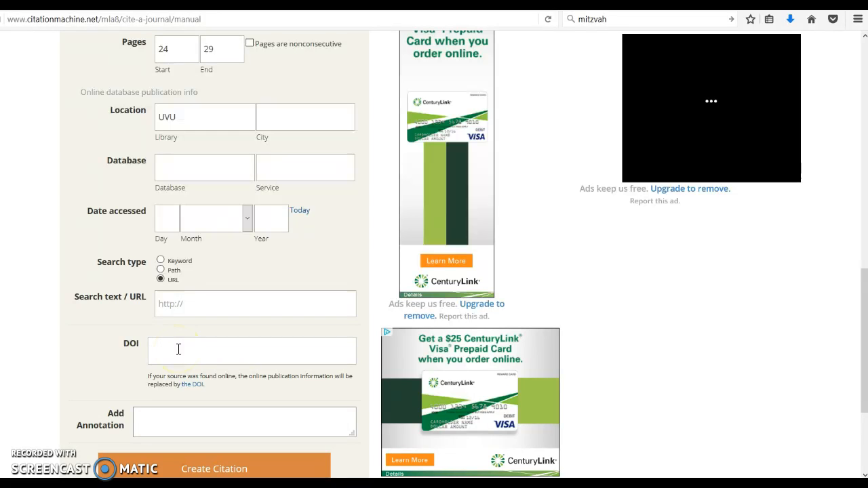
scroll(177, 347, "down", 3)
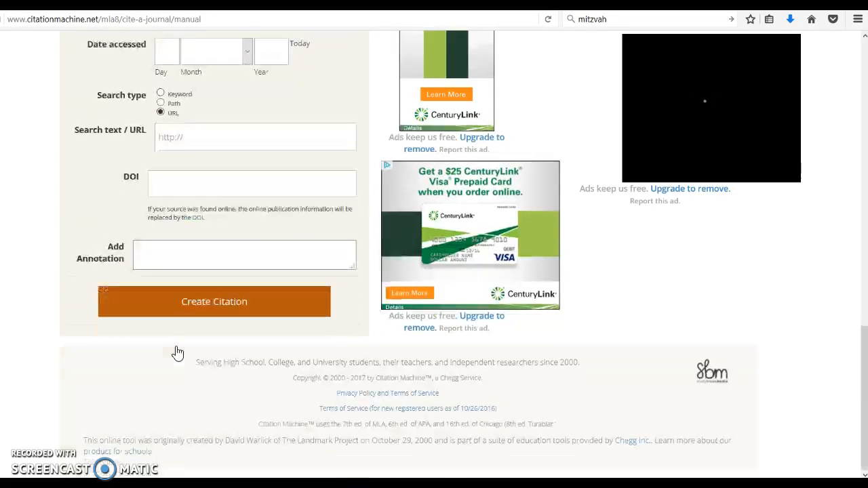
scroll(176, 224, "up", 4)
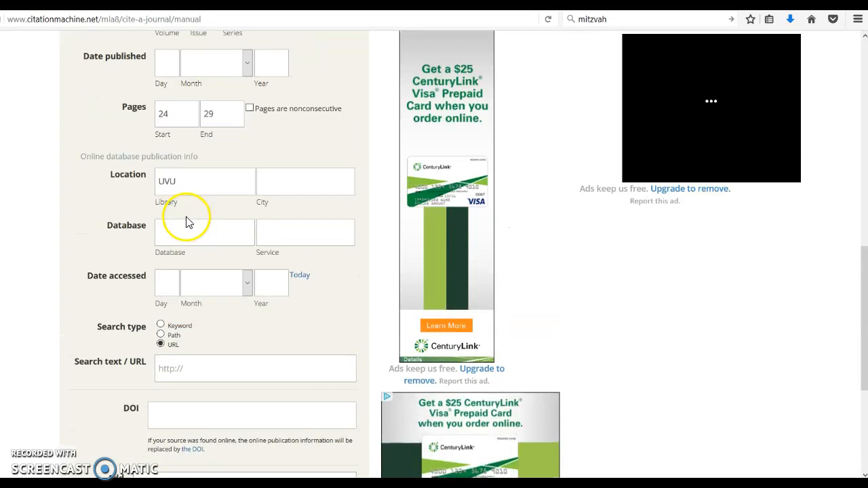
scroll(204, 242, "down", 4)
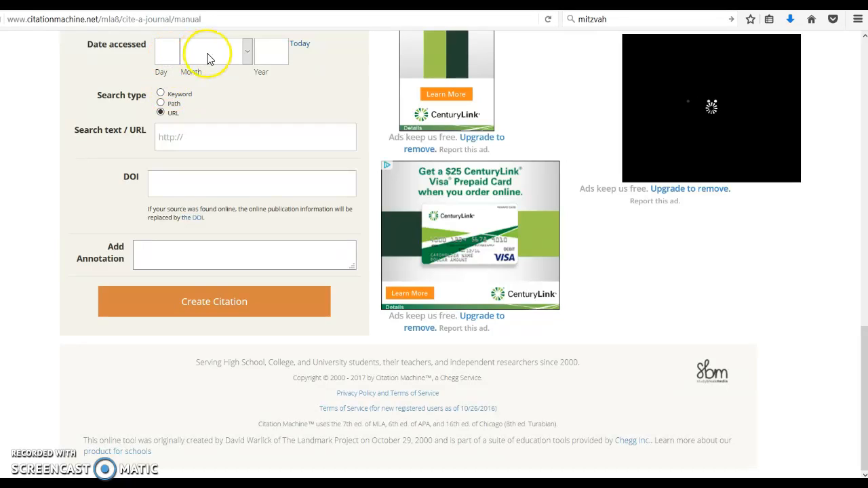
type("5")
left_click(243, 61)
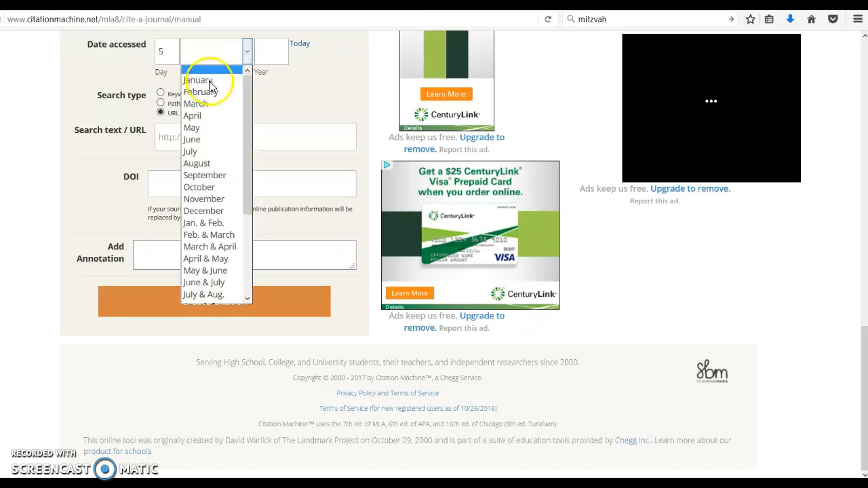
left_click(275, 51)
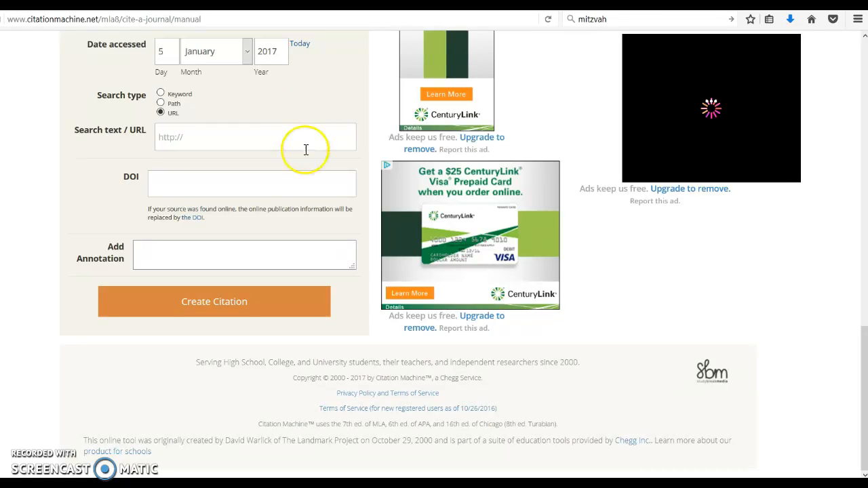
left_click(206, 305)
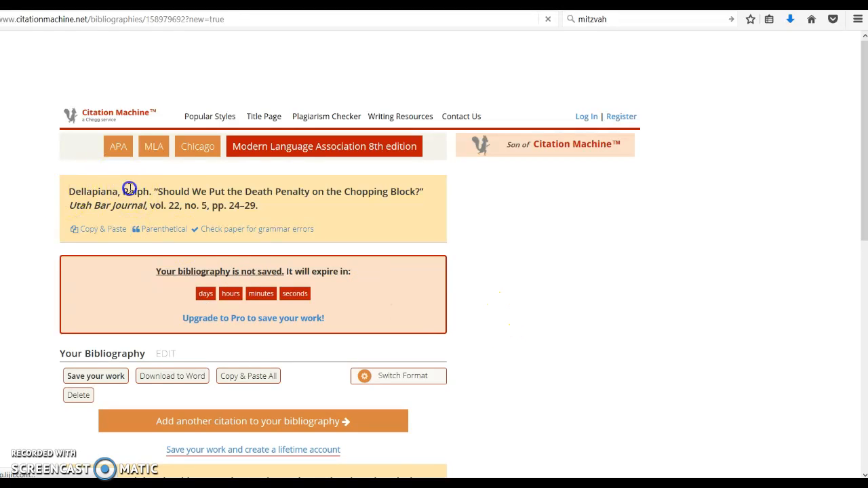
Review the generated MLA 8 citation, including its author, article title and italicized journal title
triple_click(72, 193)
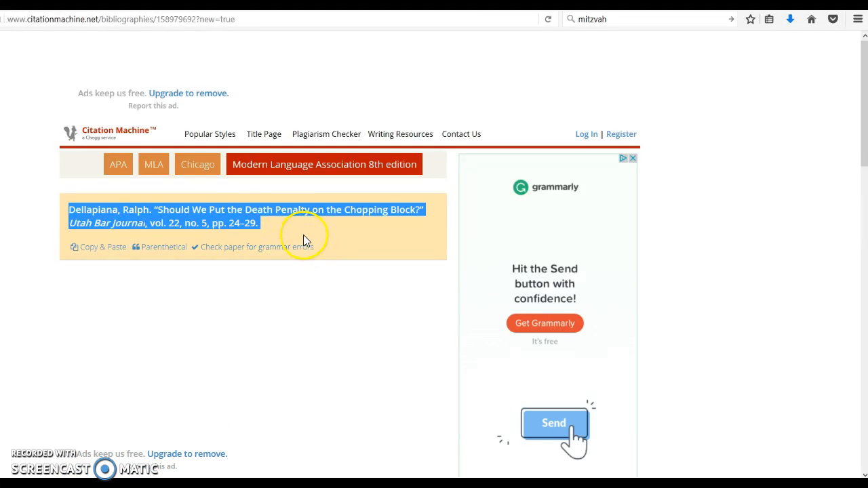
left_click(219, 210)
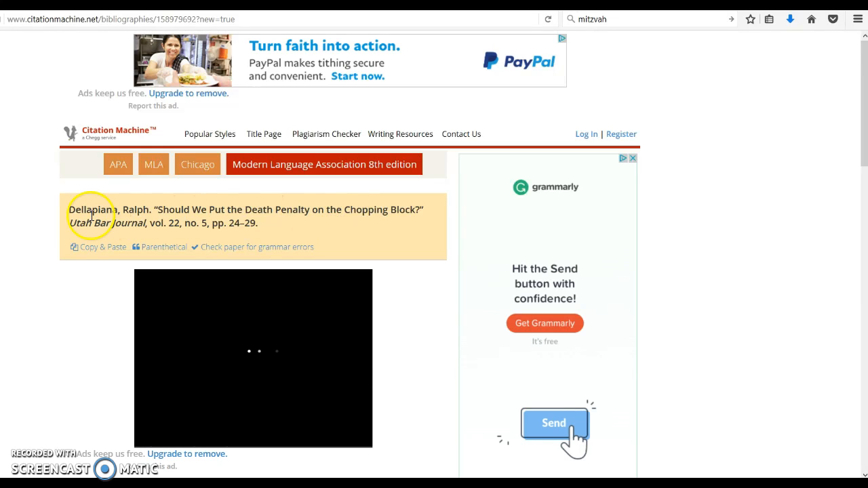
left_click_drag(139, 230, 145, 229)
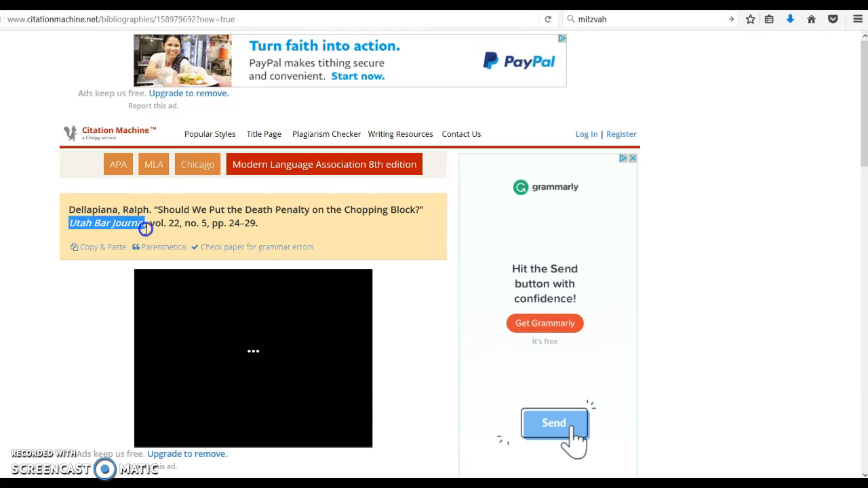
left_click(276, 222)
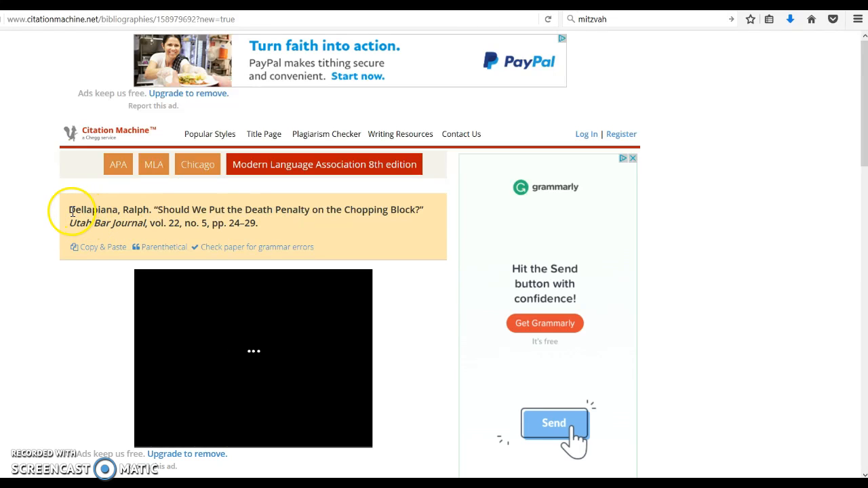
left_click_drag(70, 211, 275, 238)
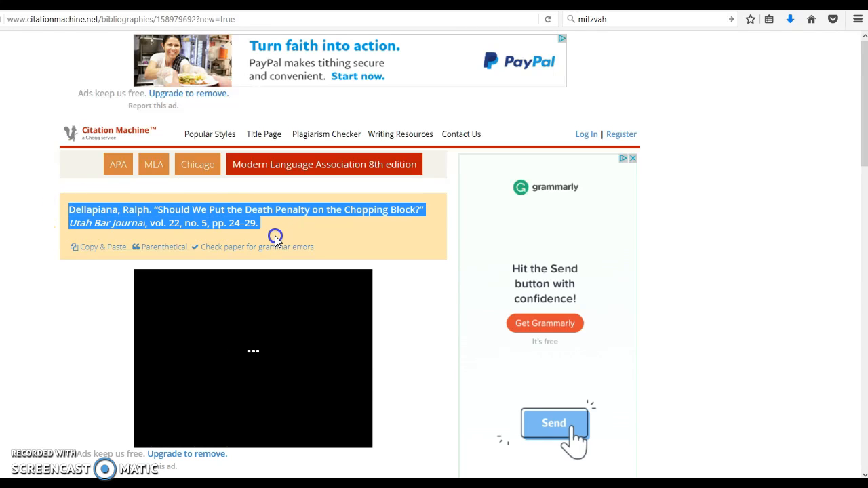
left_click(204, 218)
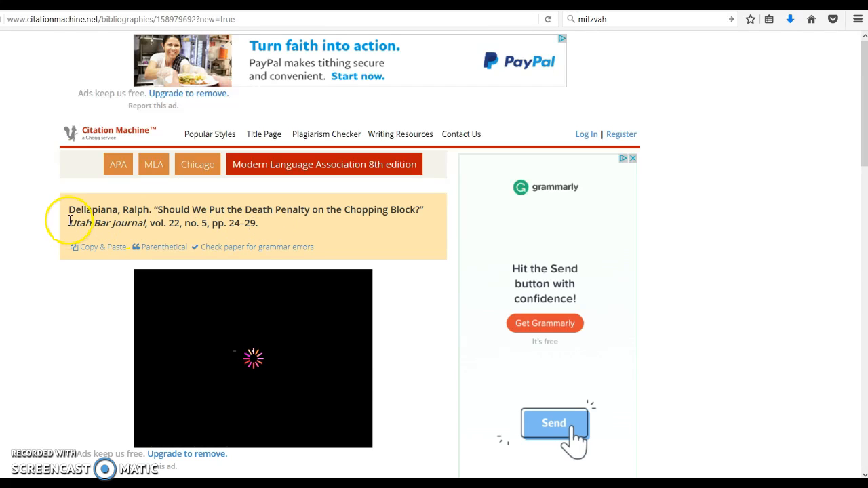
Copy the entire generated citation from the results page
left_click_drag(69, 211, 239, 239)
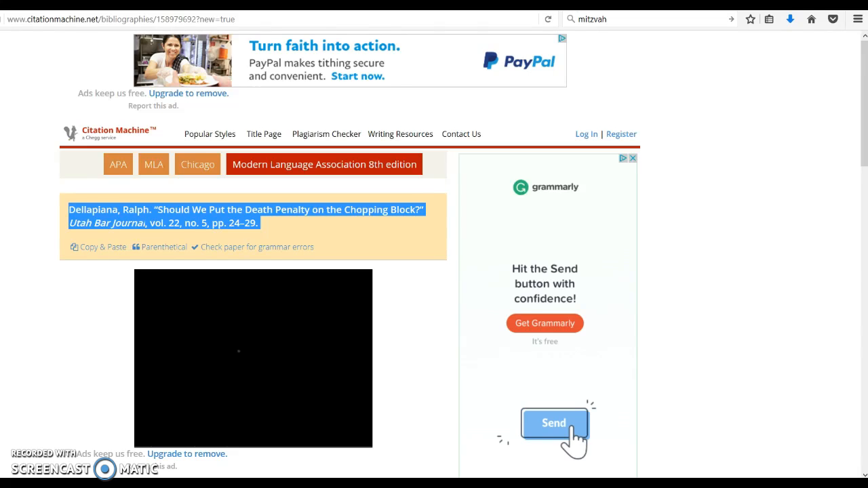
right_click(199, 222)
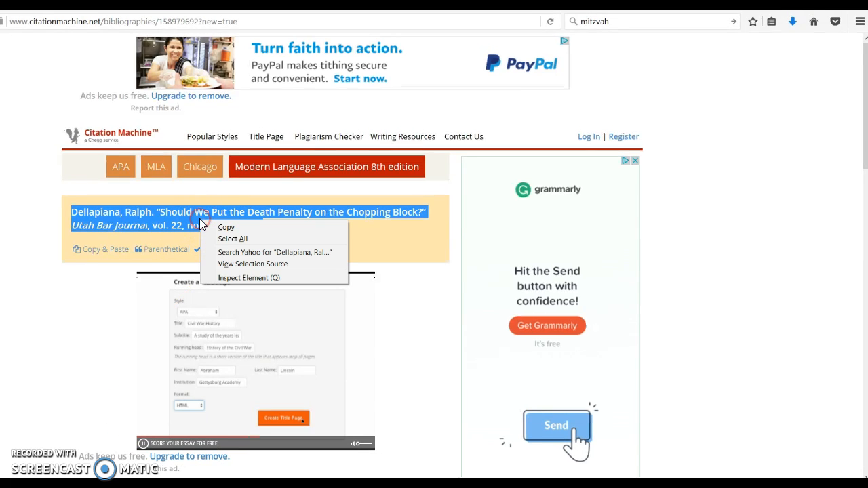
left_click(223, 228)
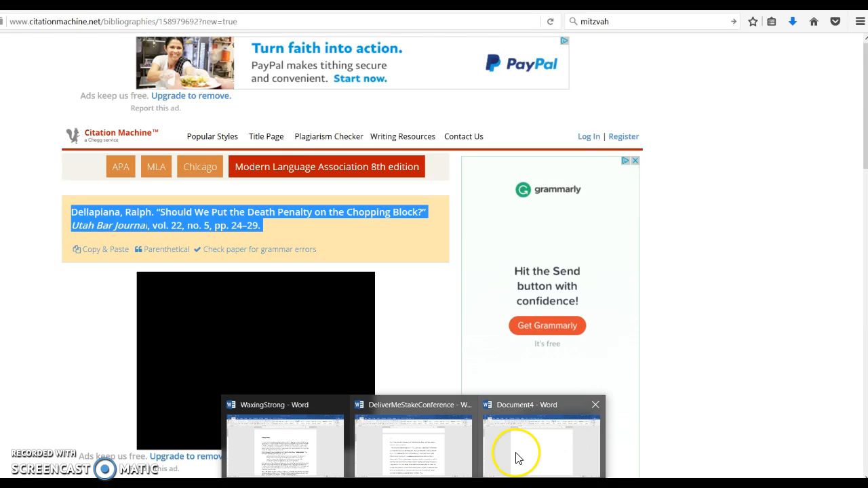
Switch to the blank Word document Document4 and add a centered "Works Cited" heading
left_click(522, 454)
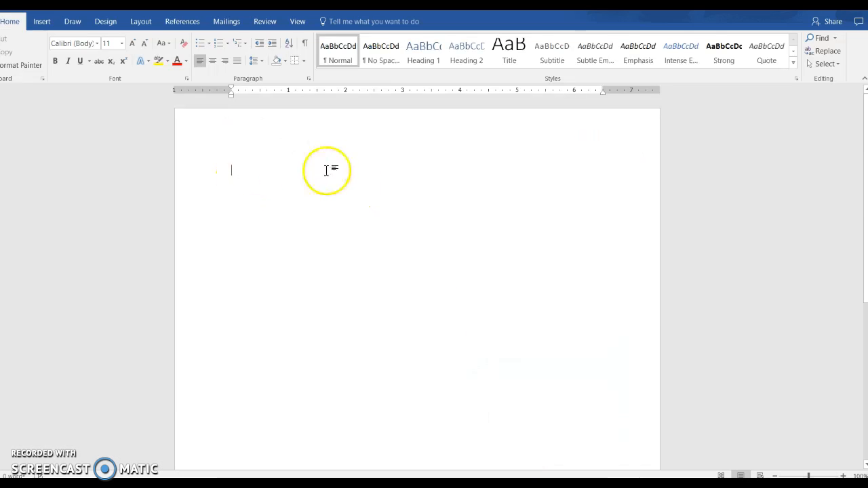
type("w")
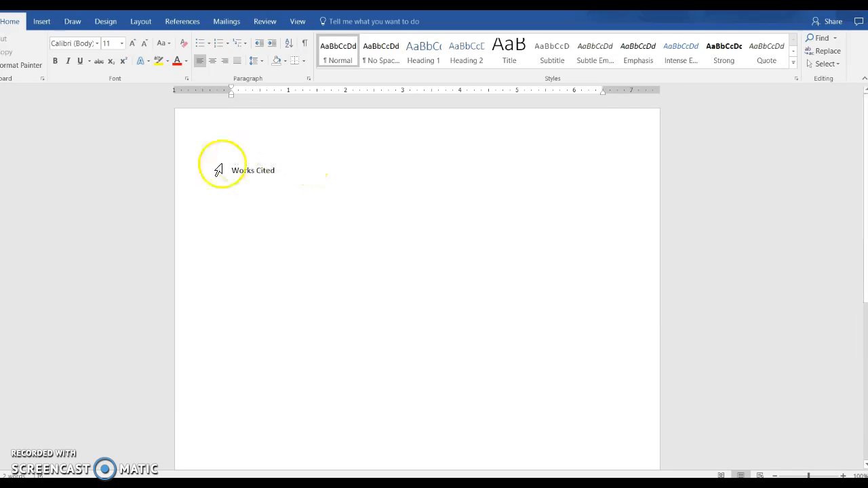
triple_click(246, 171)
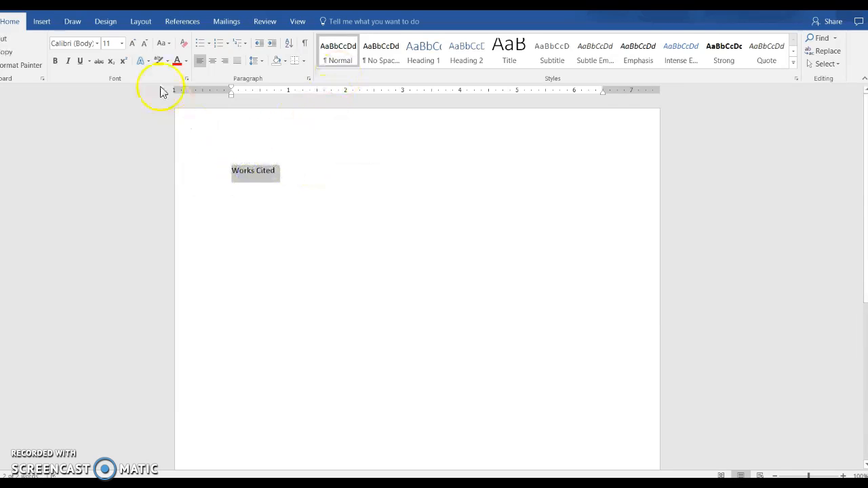
left_click(212, 60)
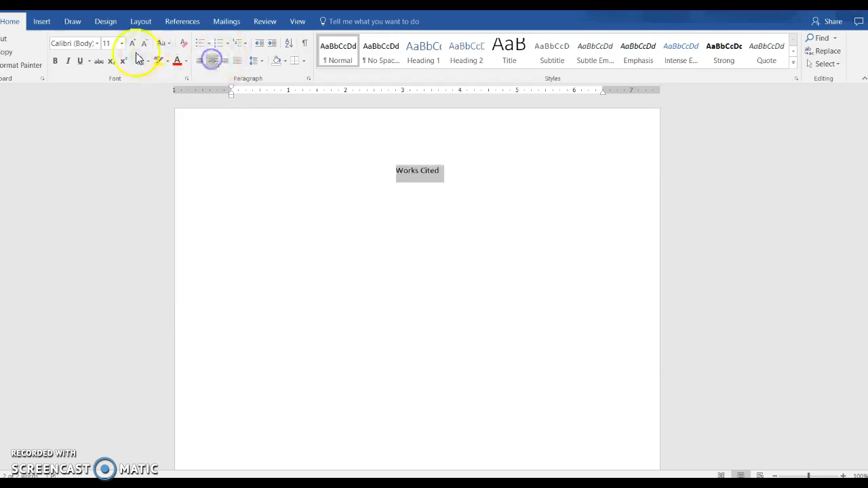
Format the "Works Cited" heading in Times New Roman, size 12
left_click(99, 42)
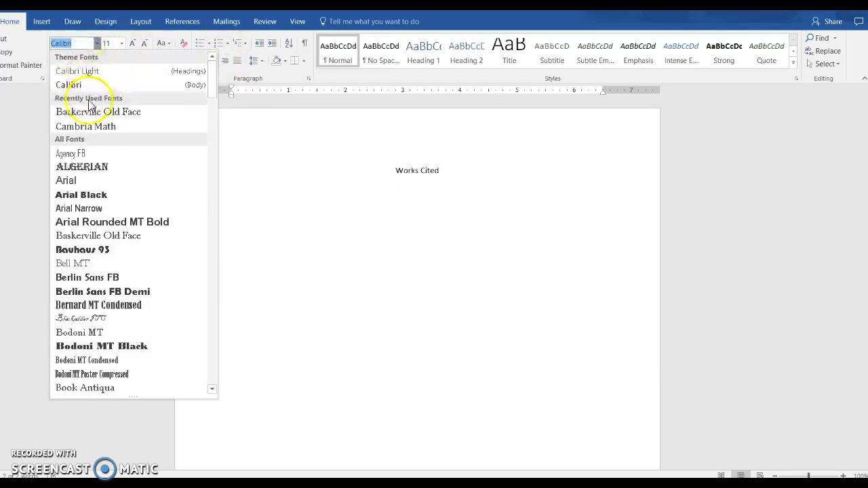
scroll(95, 190, "down", 20)
scroll(98, 200, "down", 20)
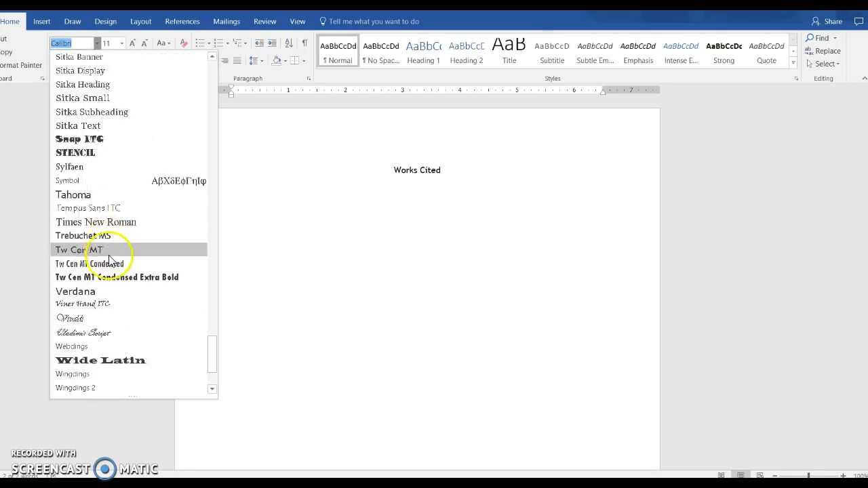
left_click(92, 221)
left_click(118, 45)
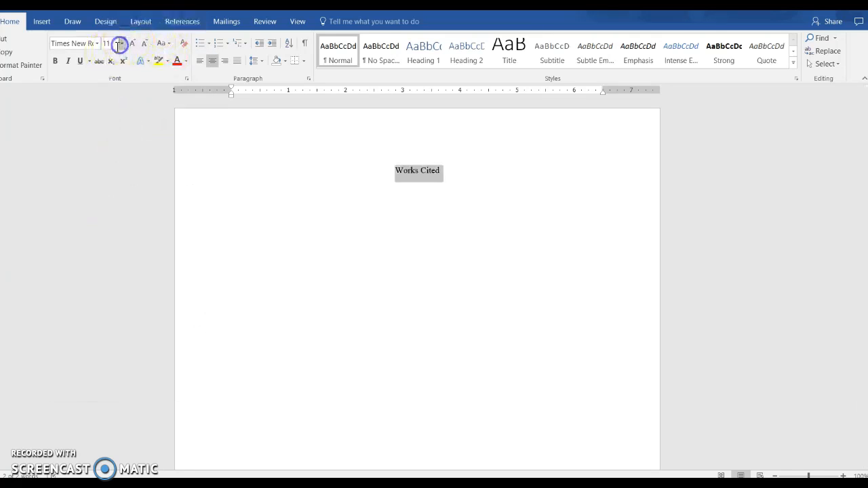
left_click(123, 43)
left_click(110, 106)
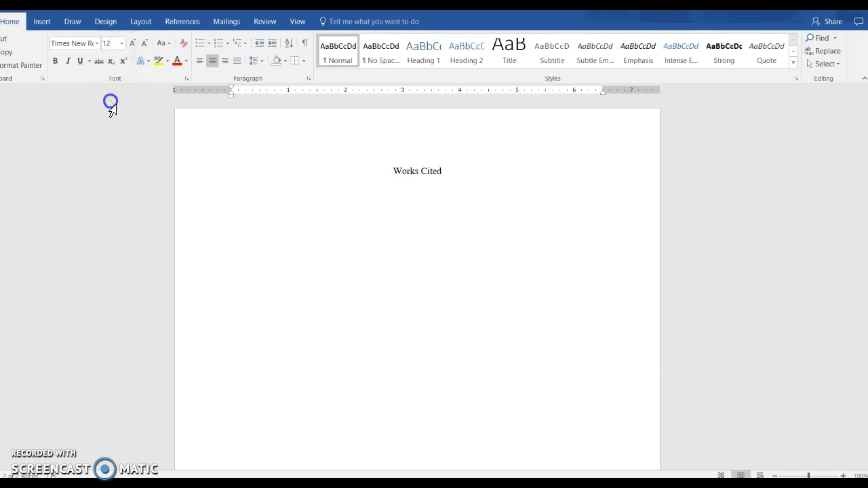
Paste the copied citation on the line below the "Works Cited" heading, keeping its source formatting
left_click(455, 199)
left_click(282, 207)
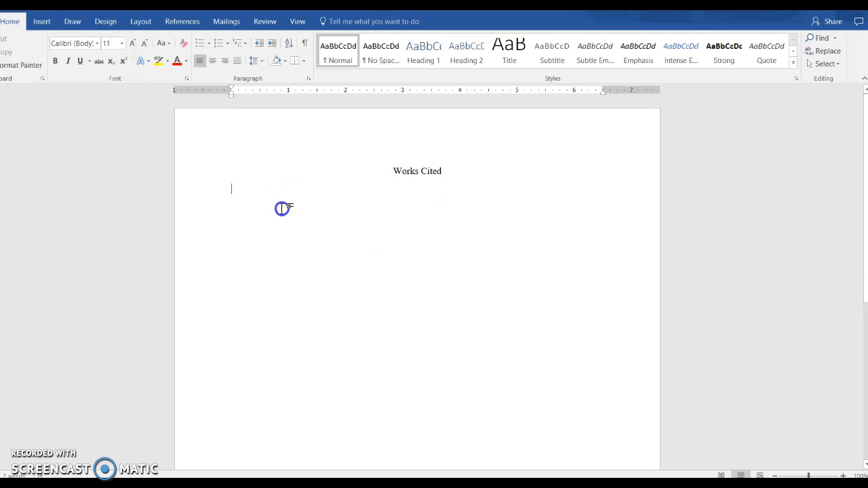
right_click(249, 191)
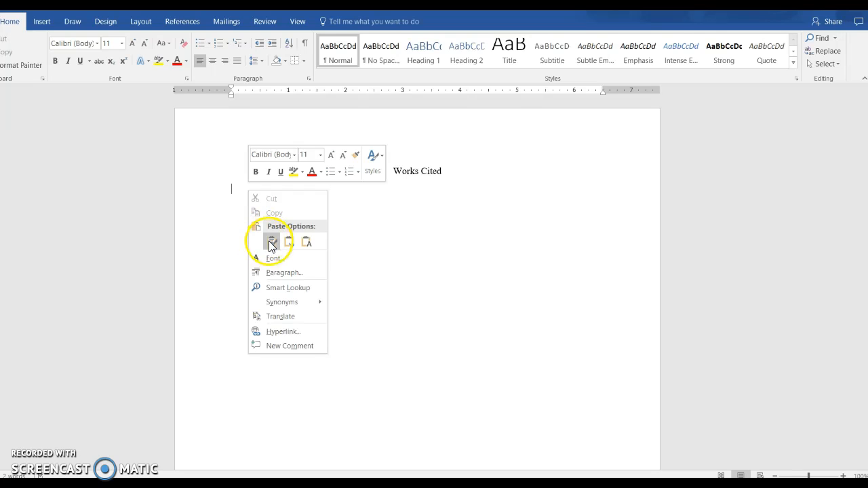
left_click(270, 243)
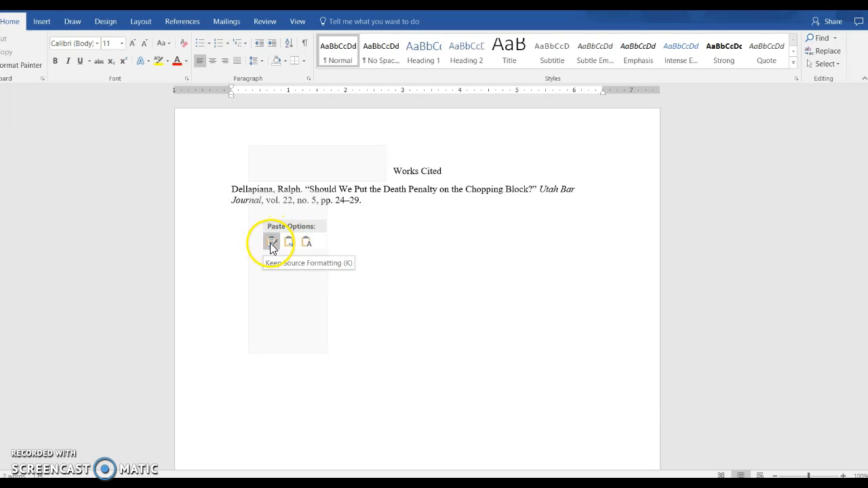
left_click(271, 243)
left_click(268, 190)
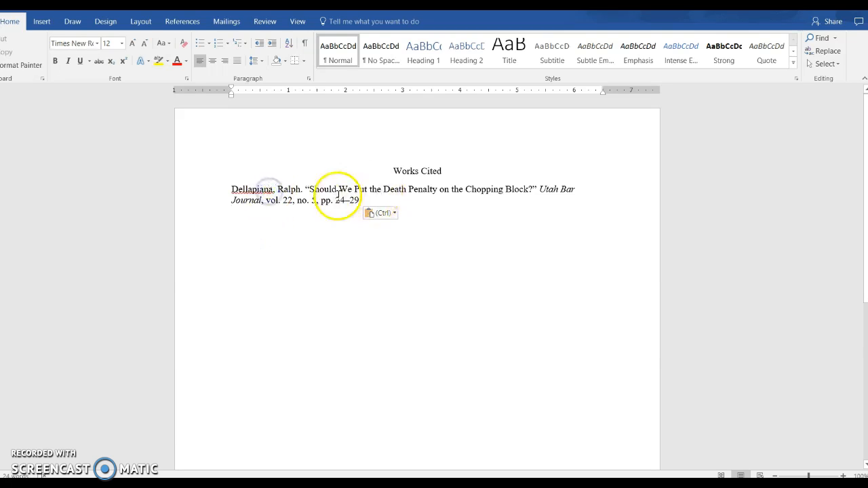
Give the pasted citation a half-inch hanging indent so its second line starts further in than the first
left_click(233, 200)
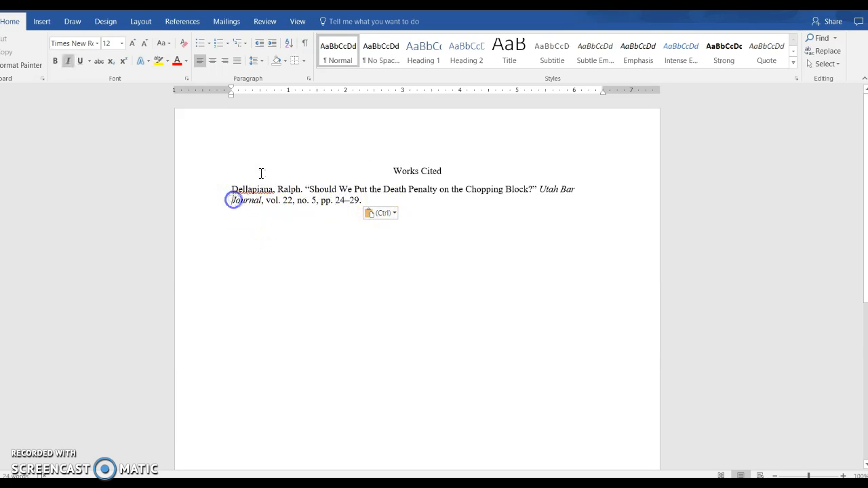
left_click(236, 202)
left_click(232, 206)
left_click(233, 206)
left_click(233, 200)
left_click_drag(232, 94, 259, 99)
left_click(371, 246)
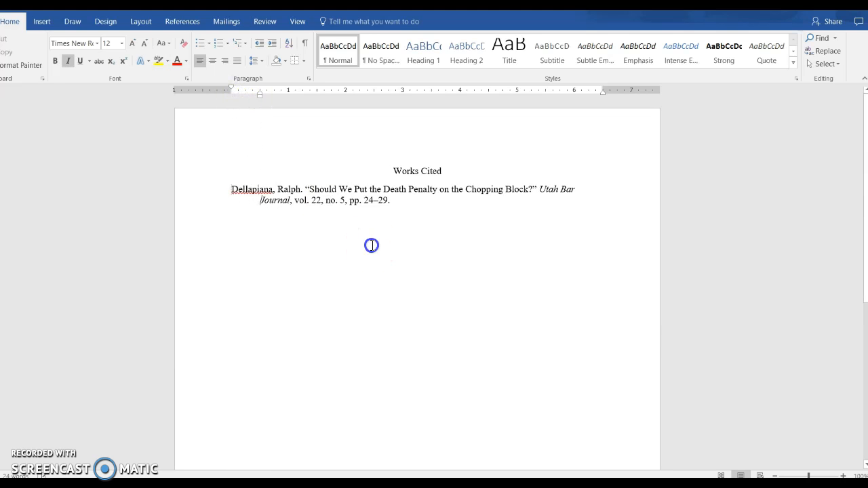
Apply double line spacing to the "Works Cited" heading and the citation
left_click_drag(227, 182, 467, 223)
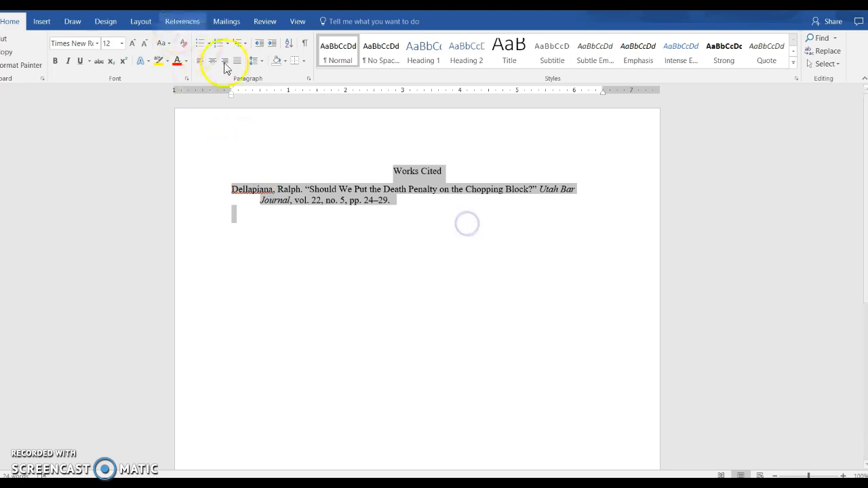
left_click(262, 66)
left_click(285, 114)
left_click(326, 229)
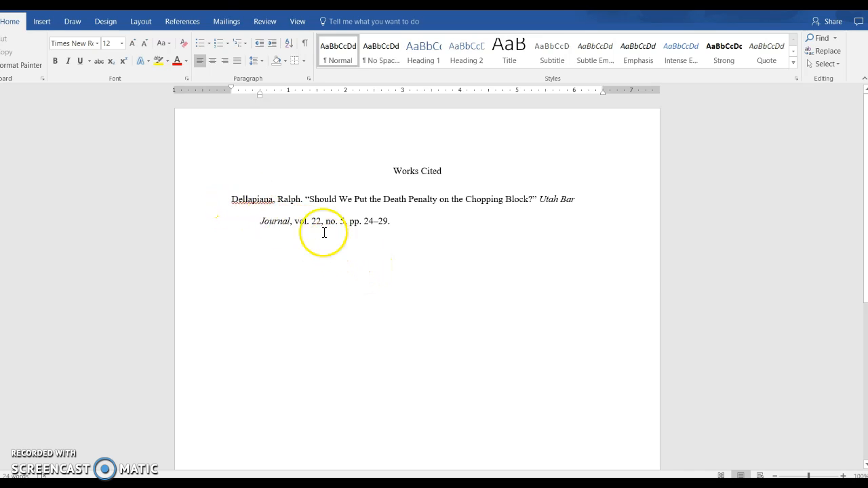
Switch to Citation Machine in the browser and start a new Modern Language Association 8th edition citation for a journal article
left_click(360, 484)
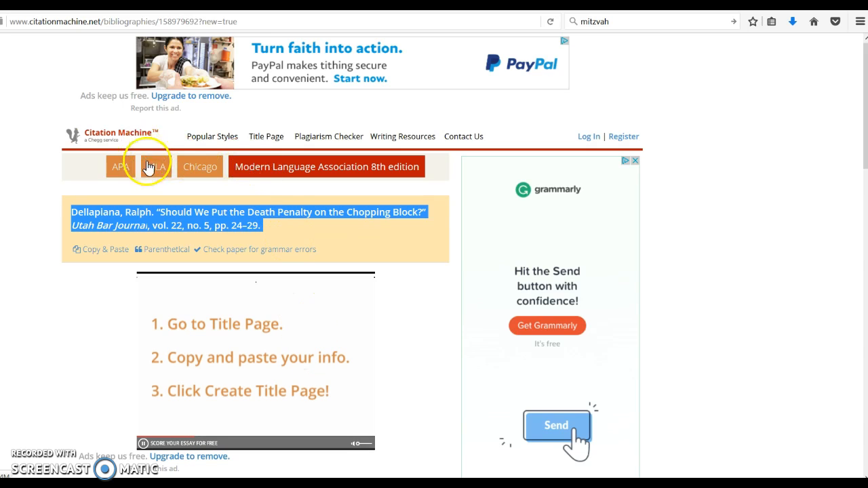
left_click(277, 175)
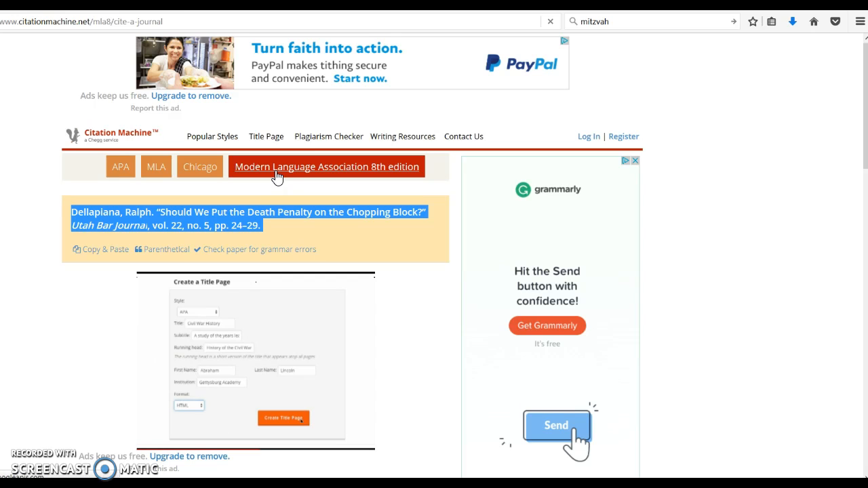
left_click(266, 214)
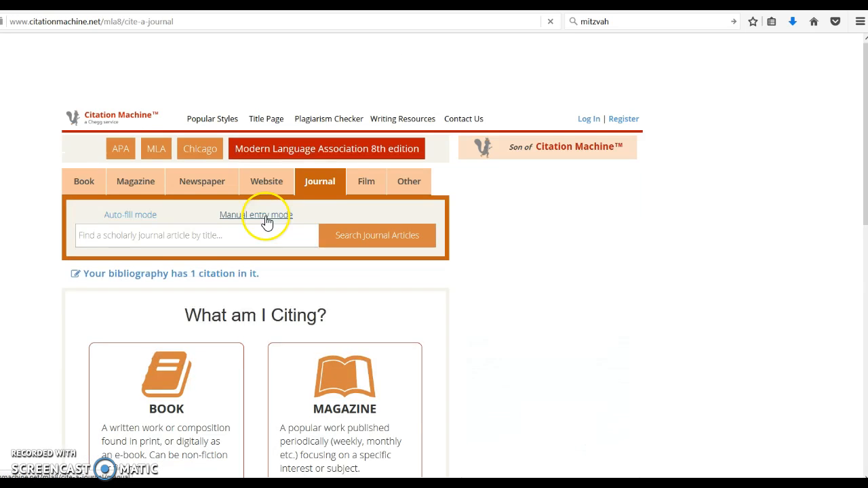
left_click(138, 215)
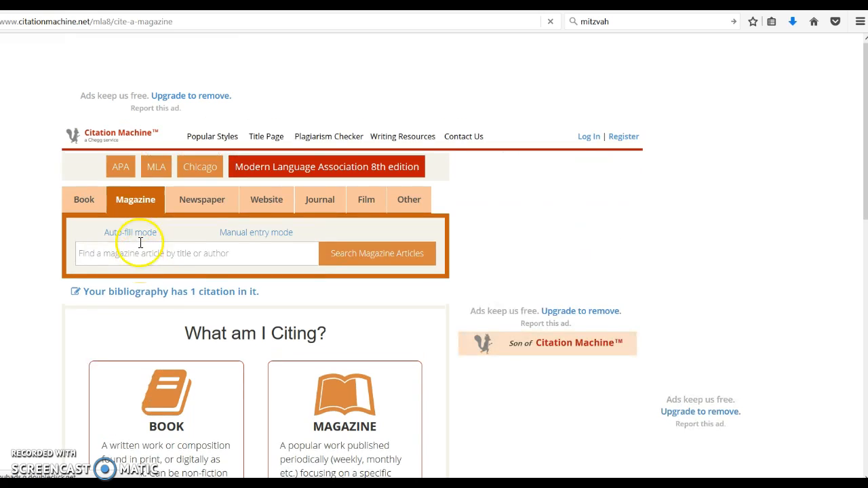
left_click(141, 253)
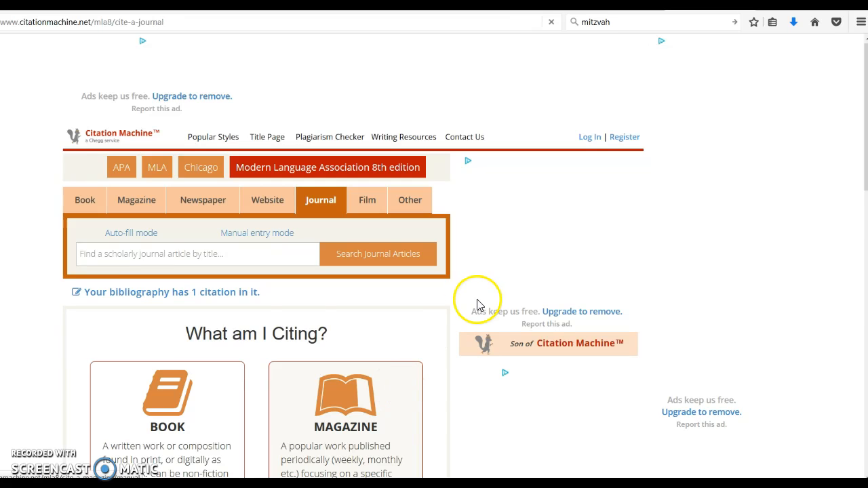
left_click(82, 253)
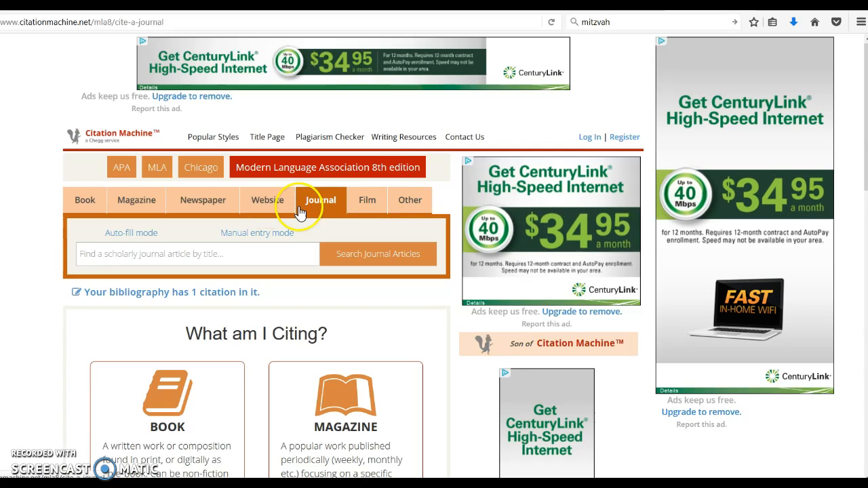
Paste the title "The impact of information on death penalty support, revisited." and search journal articles for it
left_click(95, 254)
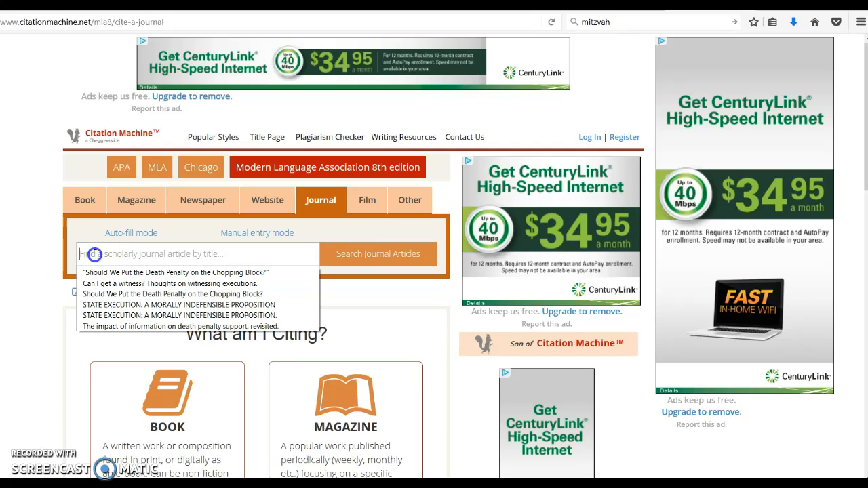
right_click(95, 254)
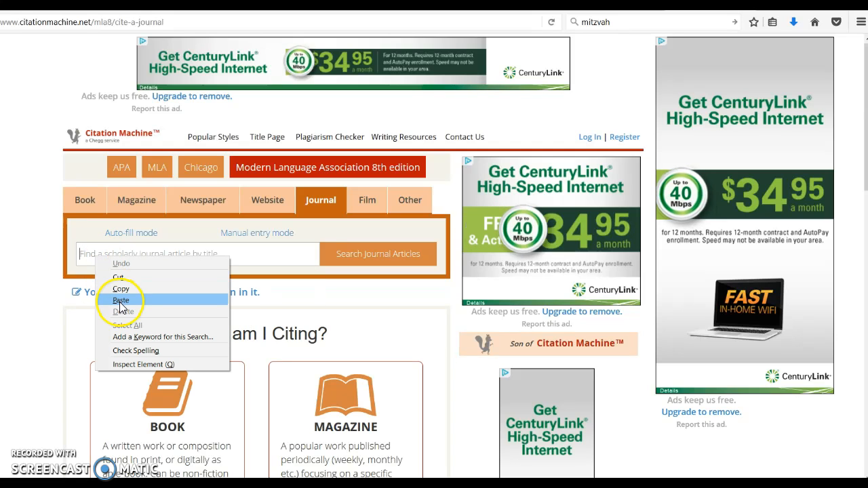
left_click(118, 301)
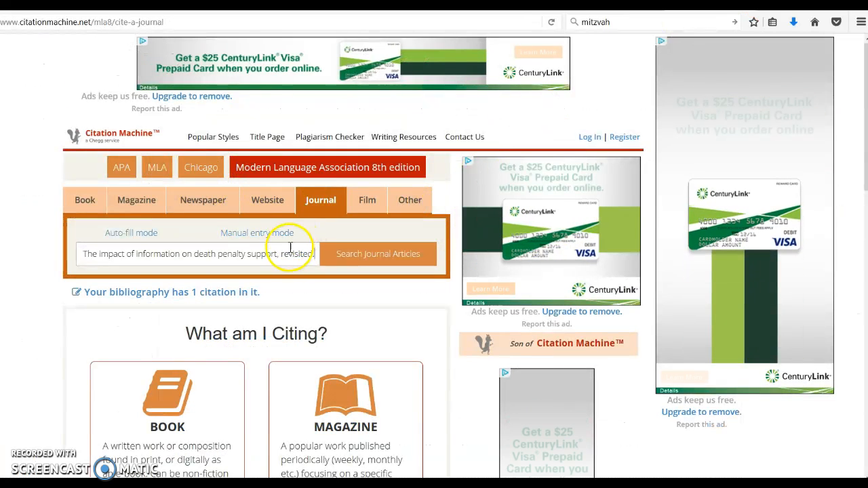
left_click(362, 255)
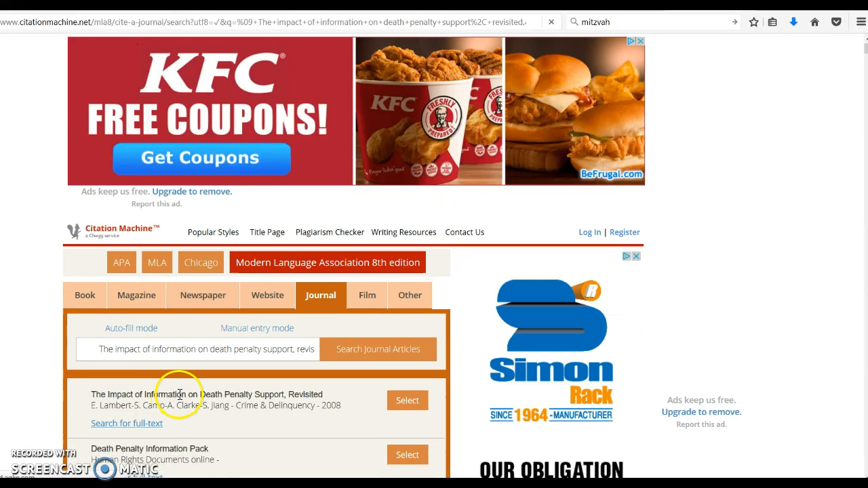
Compare the authors of "The Impact of Information on Death Penalty Support, Revisited" with the library database record and select that article for the citation
scroll(181, 397, "down", 5)
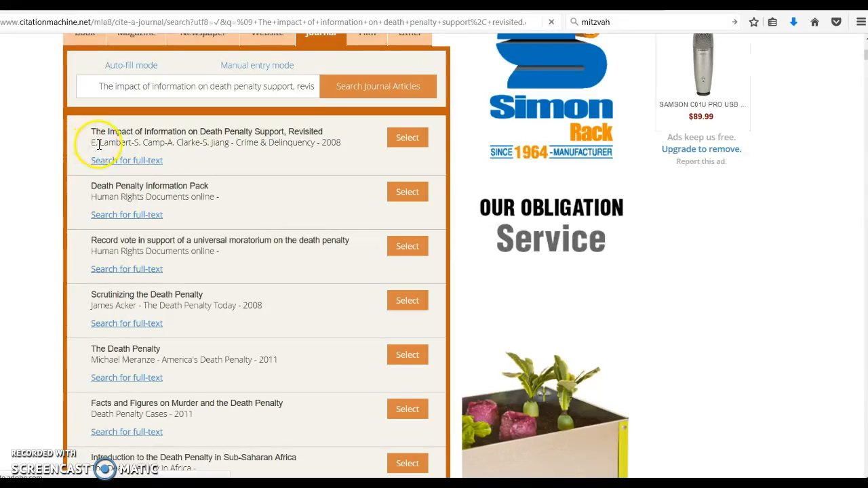
left_click_drag(100, 144, 137, 143)
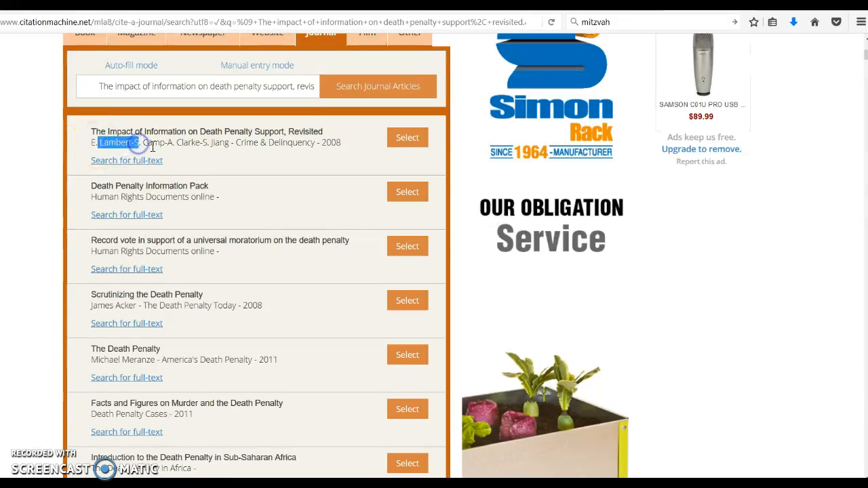
left_click(151, 142)
left_click(190, 141)
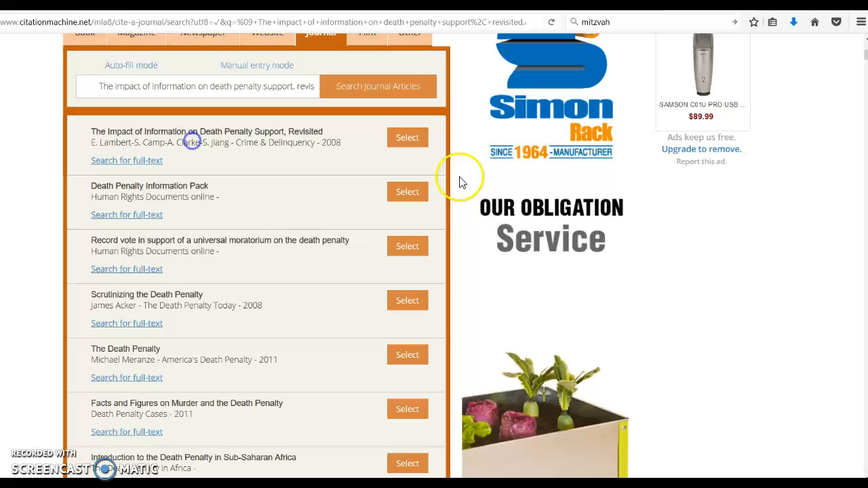
left_click(610, 5)
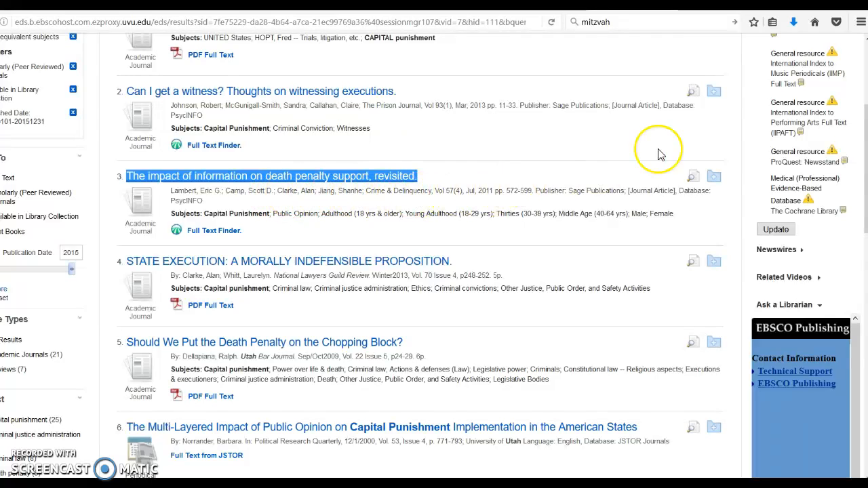
left_click(658, 6)
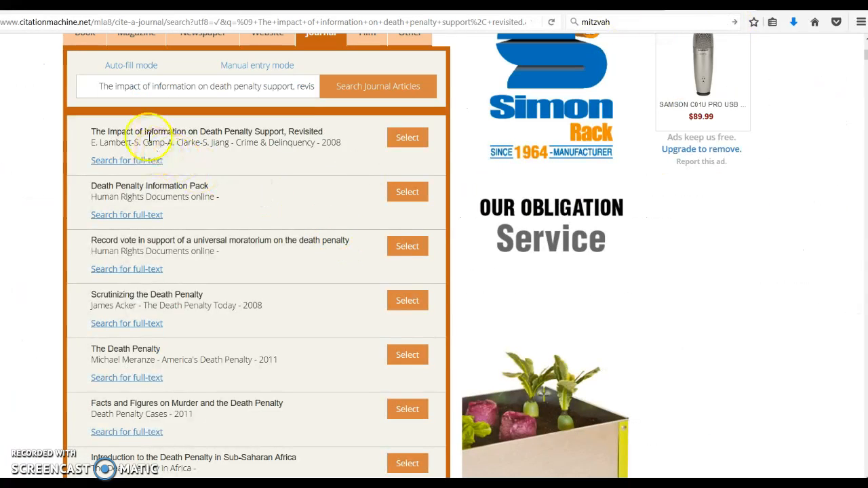
scroll(148, 135, "up", 2)
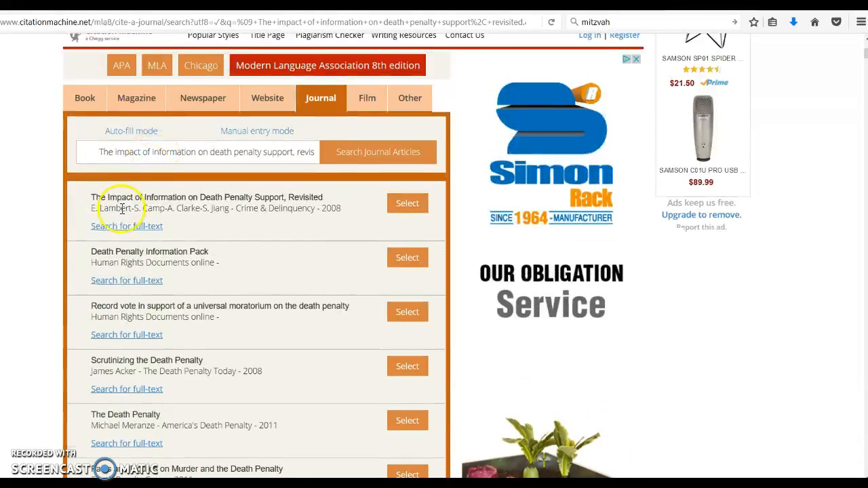
left_click(407, 203)
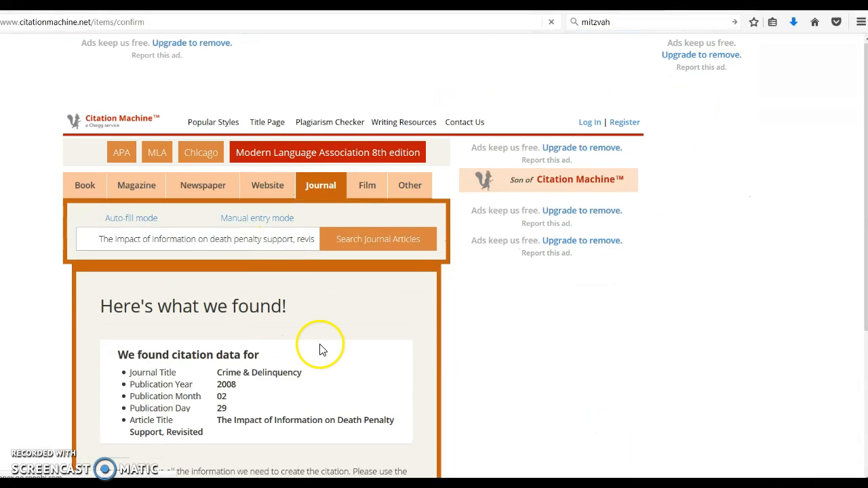
Review the citation data found for the article and the note about empty fields, and continue to the final citation form
scroll(299, 319, "down", 3)
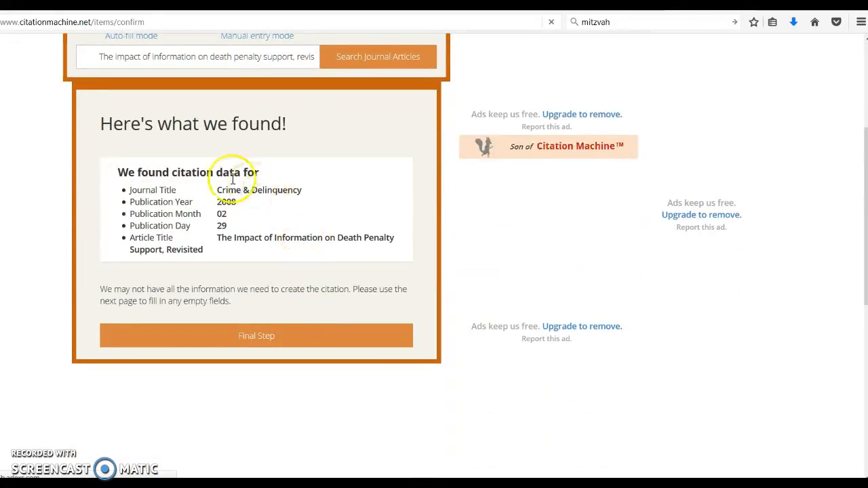
left_click_drag(198, 289, 342, 287)
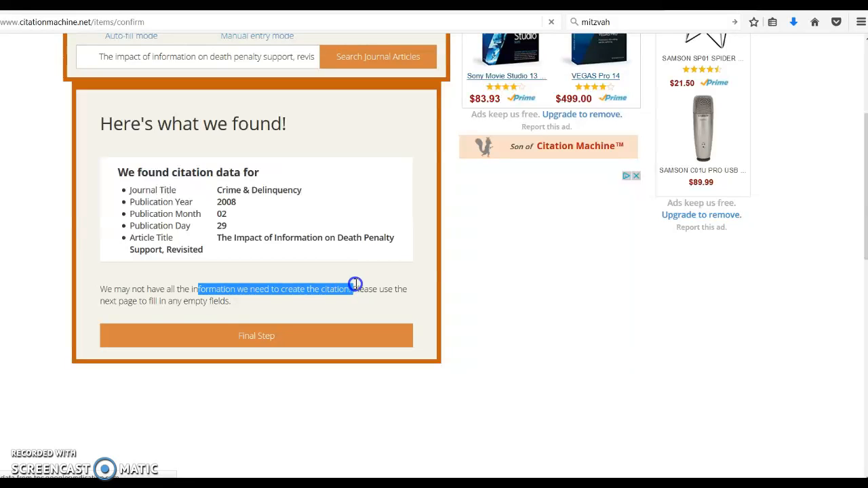
left_click(166, 302)
left_click_drag(150, 299, 229, 301)
left_click(246, 336)
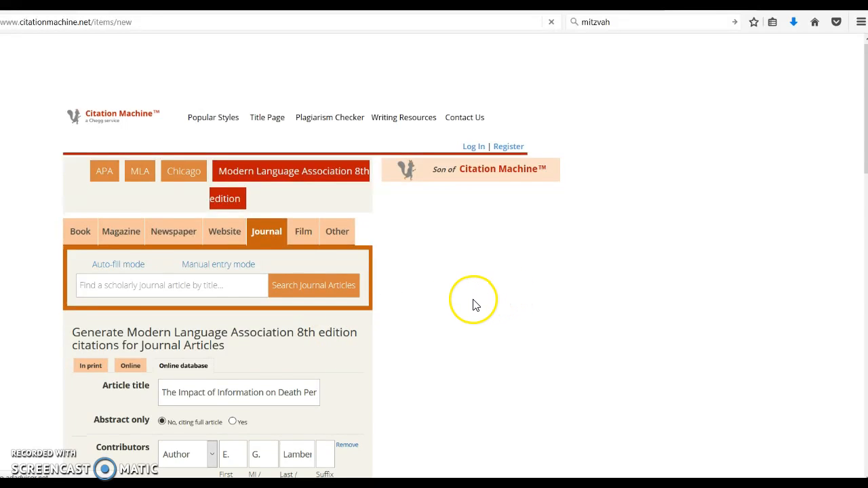
Look up the article's database in the library search results and enter PsycINFO as the database in the citation form
scroll(478, 302, "down", 5)
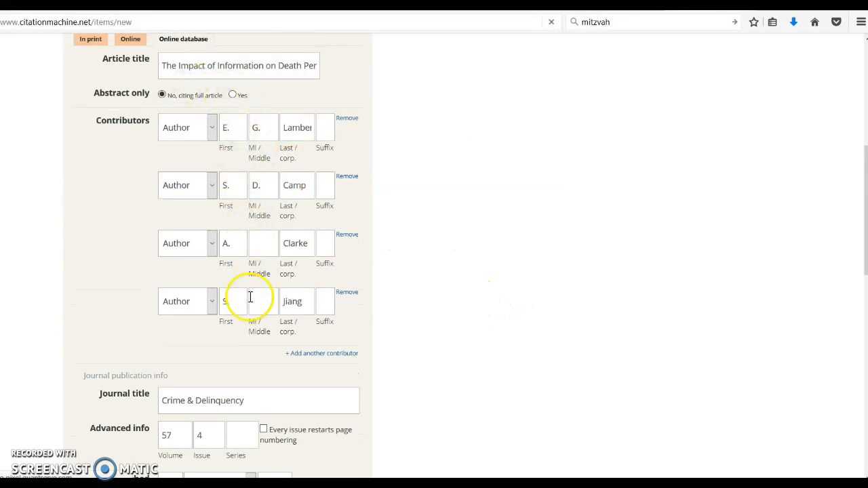
scroll(475, 292, "down", 2)
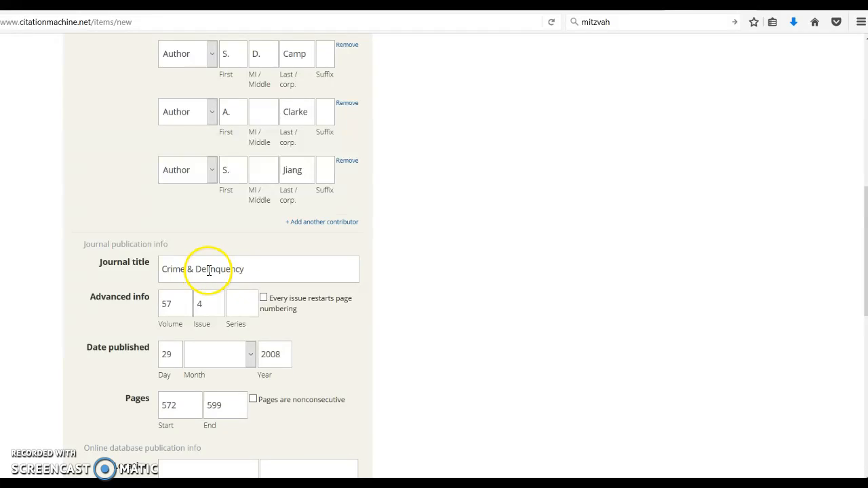
scroll(200, 265, "down", 2)
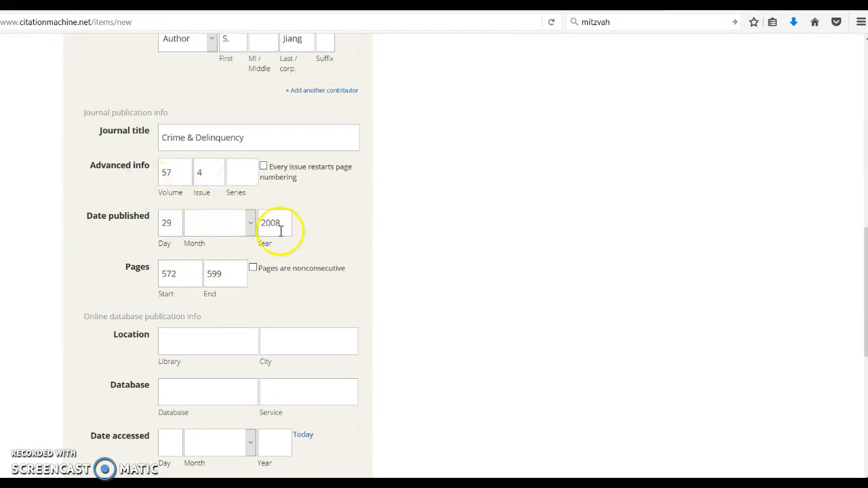
scroll(264, 258, "down", 2)
scroll(271, 205, "down", 1)
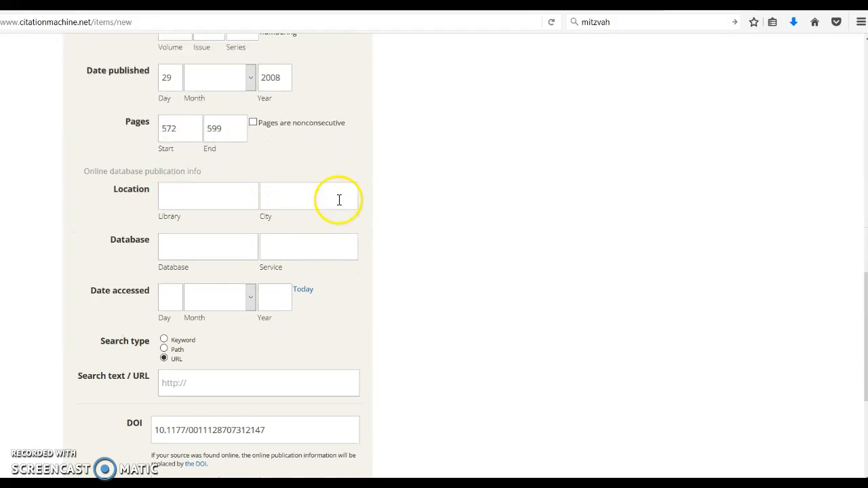
left_click(171, 195)
key("alt+Tab")
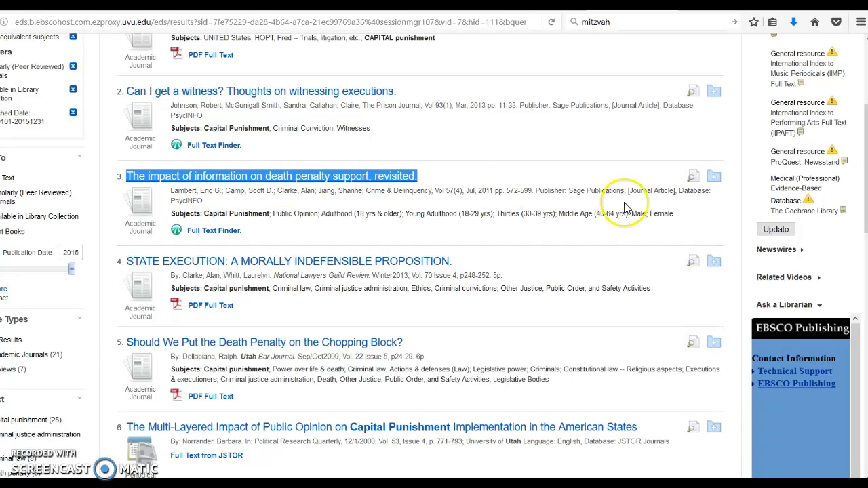
left_click_drag(680, 190, 199, 201)
left_click(197, 201)
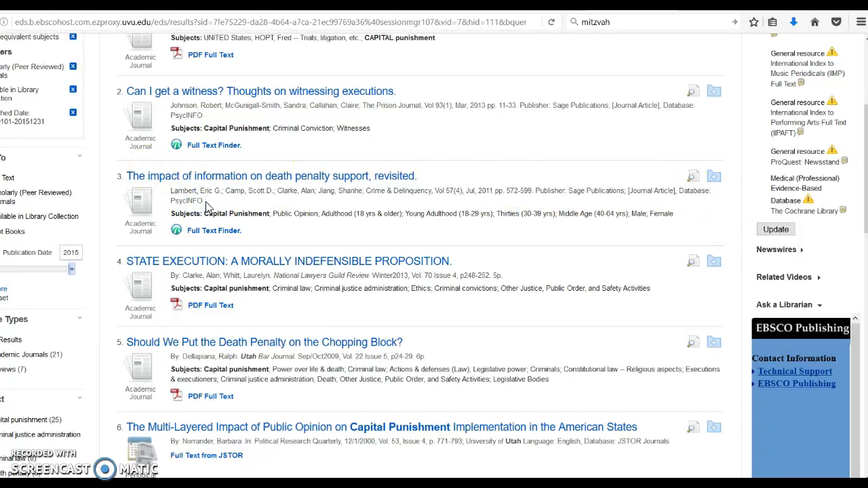
left_click(655, 5)
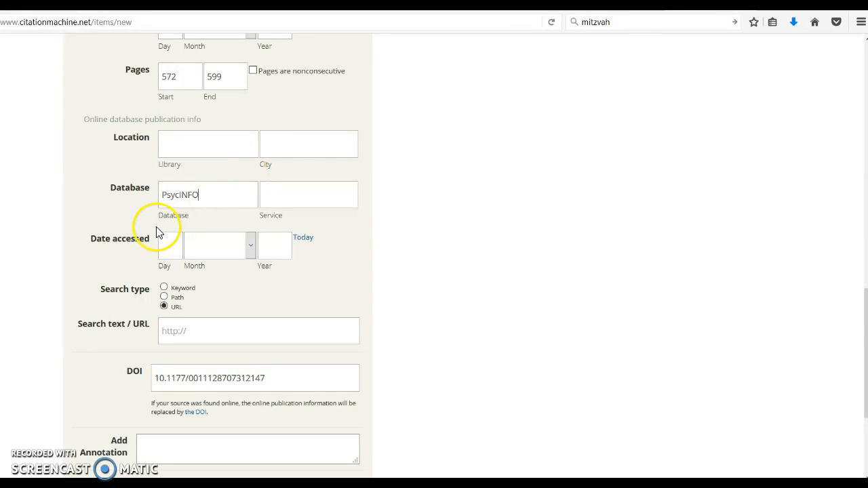
Set the date accessed to 5 January 2017, keeping the prefilled DOI
left_click(170, 248)
type("5")
left_click(249, 251)
left_click(222, 273)
left_click(284, 251)
type("2017")
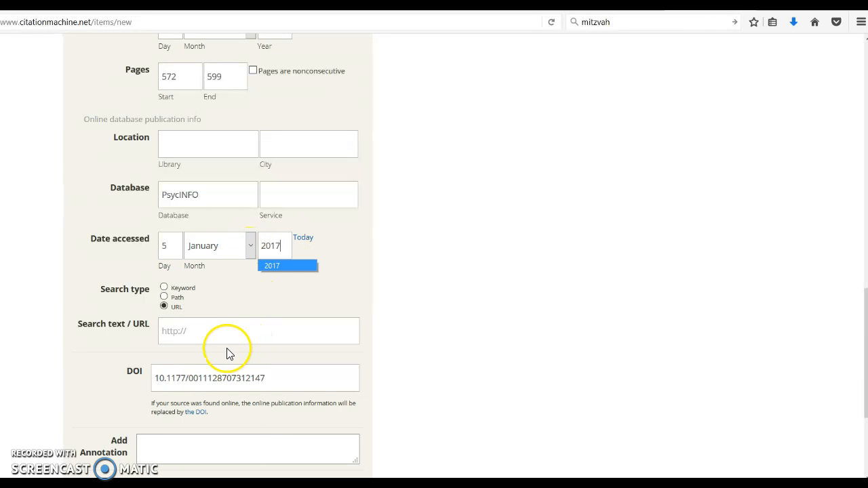
left_click(290, 378)
left_click(280, 445)
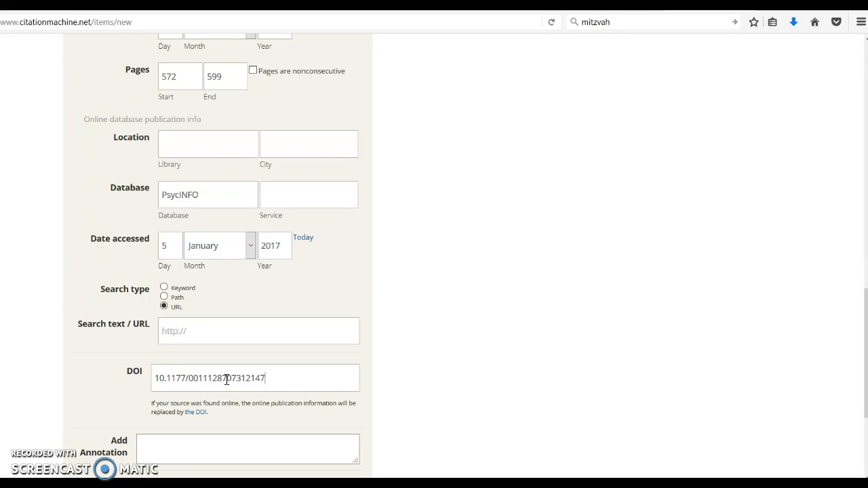
Enter UVU as the library and Orem, UT as the city in the online database location
left_click(207, 143)
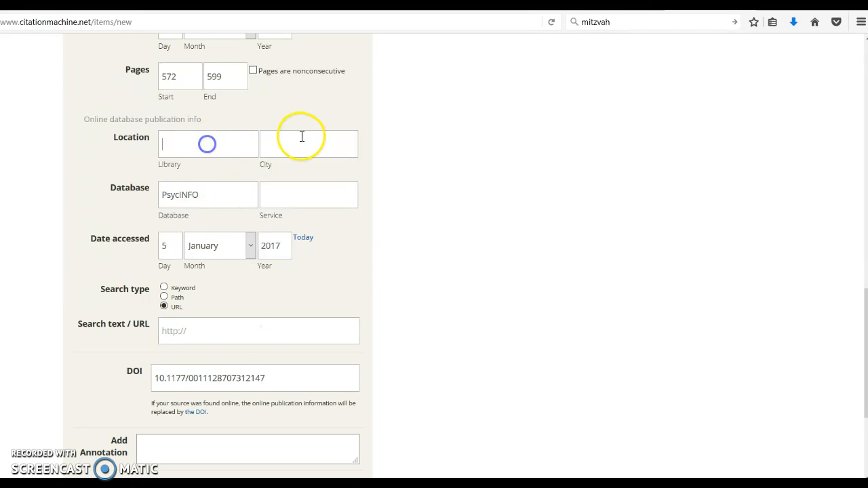
type("UVU")
key("Tab")
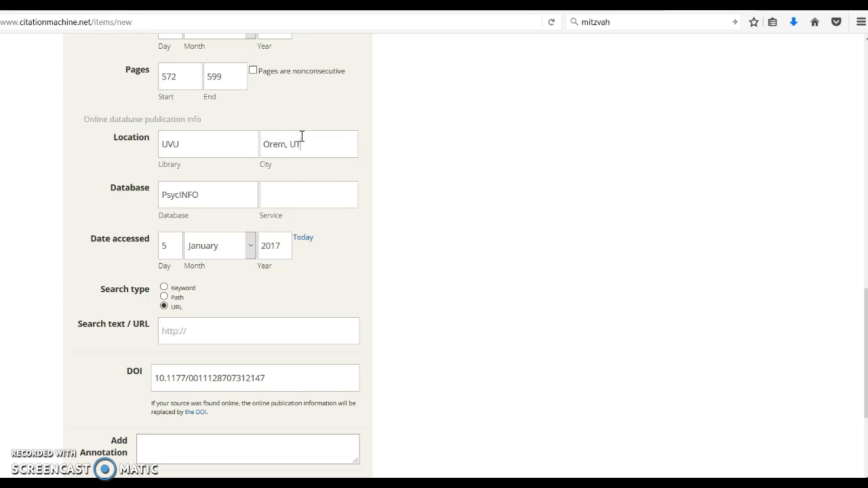
Check the prefilled DOI at the end of the citation form and create the citation
scroll(430, 244, "down", 3)
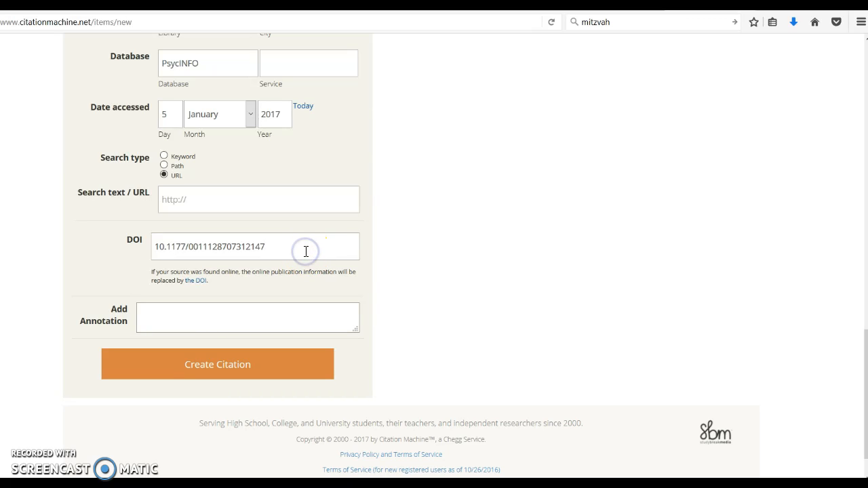
double_click(228, 252)
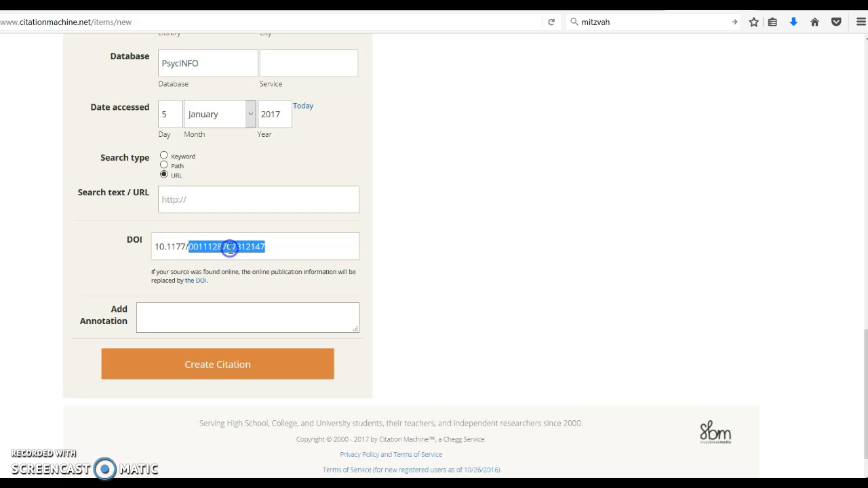
left_click(277, 251)
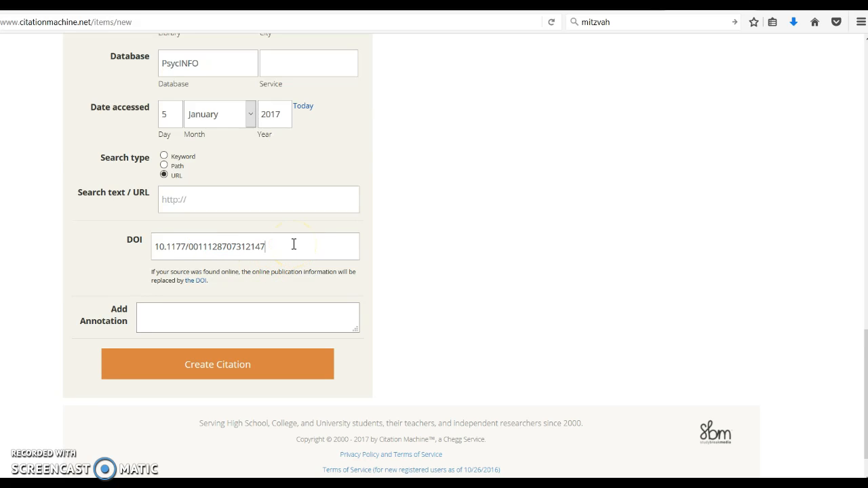
left_click(249, 373)
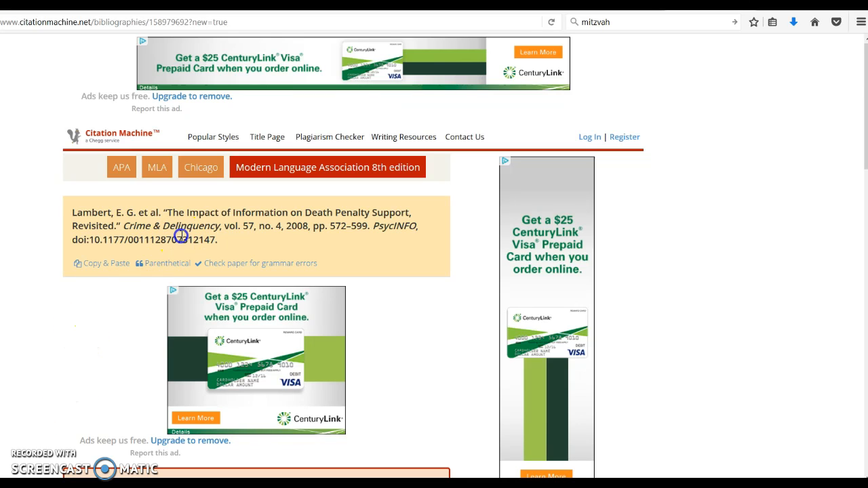
Copy the complete generated citation for "The Impact of Information on Death Penalty Support, Revisited," including its DOI
left_click_drag(72, 211, 231, 239)
right_click(231, 239)
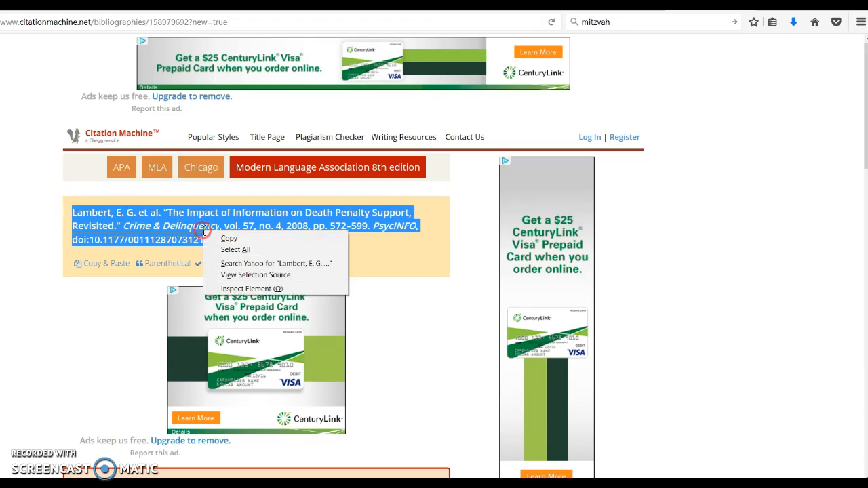
left_click(231, 249)
left_click(198, 234)
left_click_drag(72, 212, 220, 246)
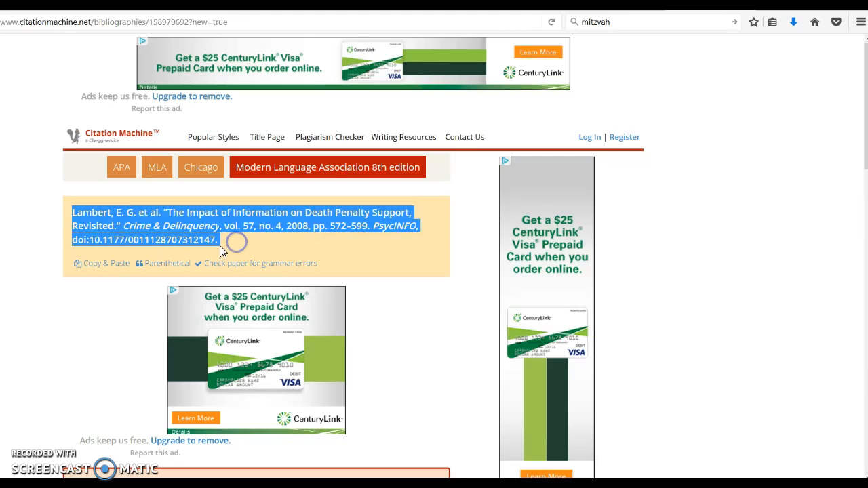
right_click(200, 230)
left_click(225, 242)
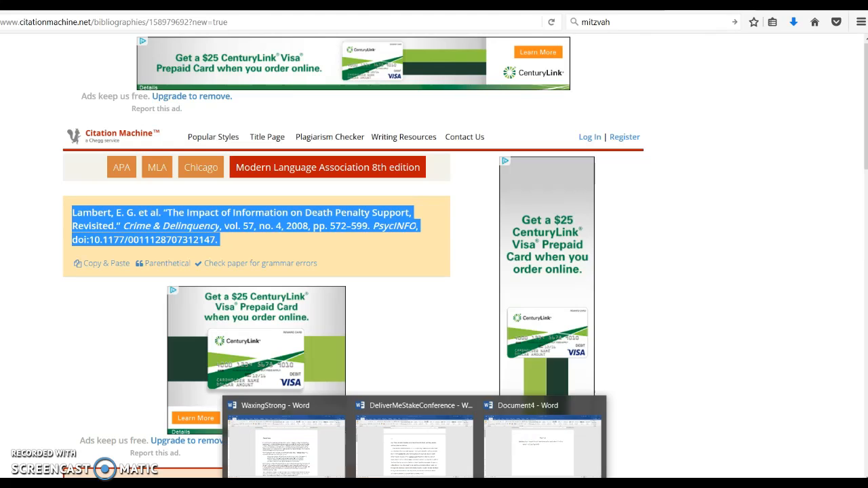
Switch to Document4 in Word and paste the copied citation with source formatting on a new line below the first Works Cited entry
left_click(516, 463)
left_click(433, 225)
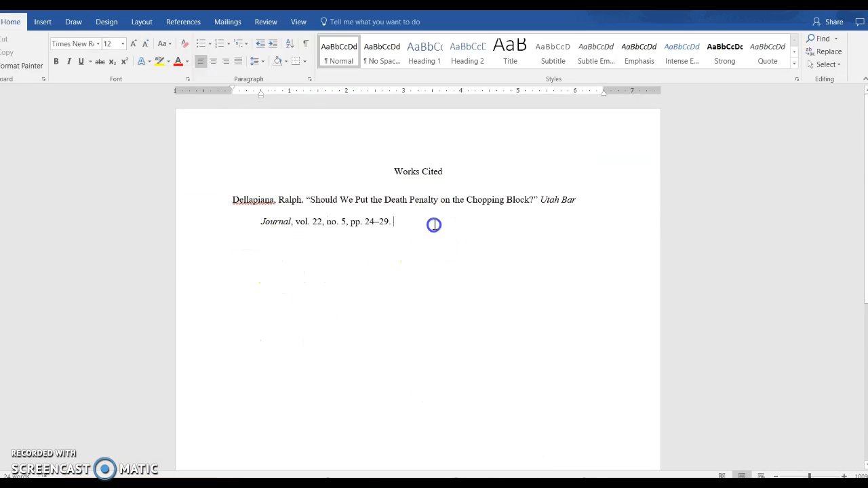
key("Return")
left_click(240, 245)
right_click(240, 245)
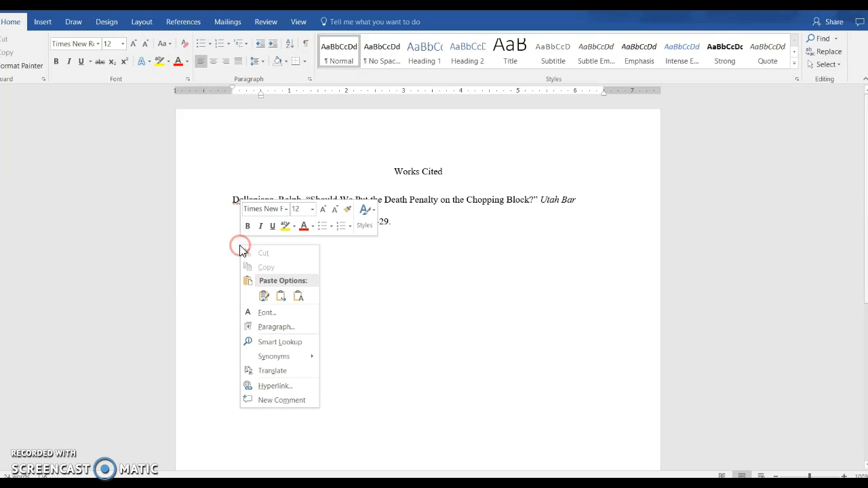
left_click(265, 296)
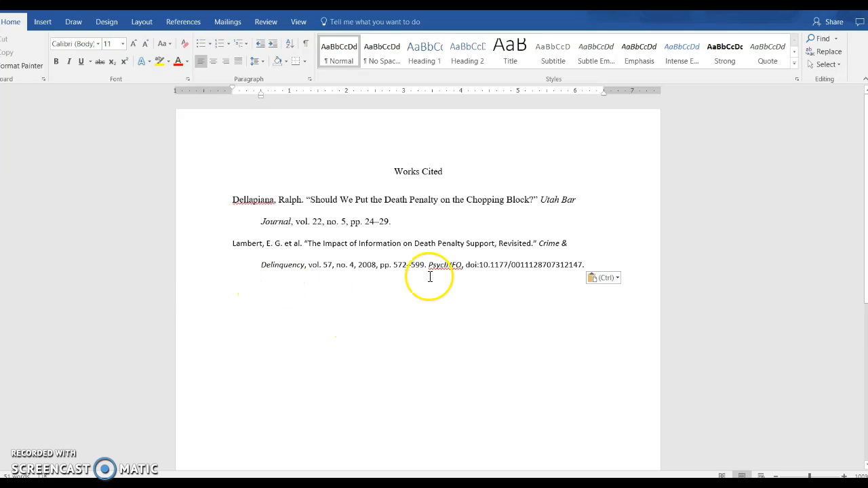
Format the newly pasted Works Cited entry in Times New Roman, size 12
left_click_drag(227, 243, 562, 292)
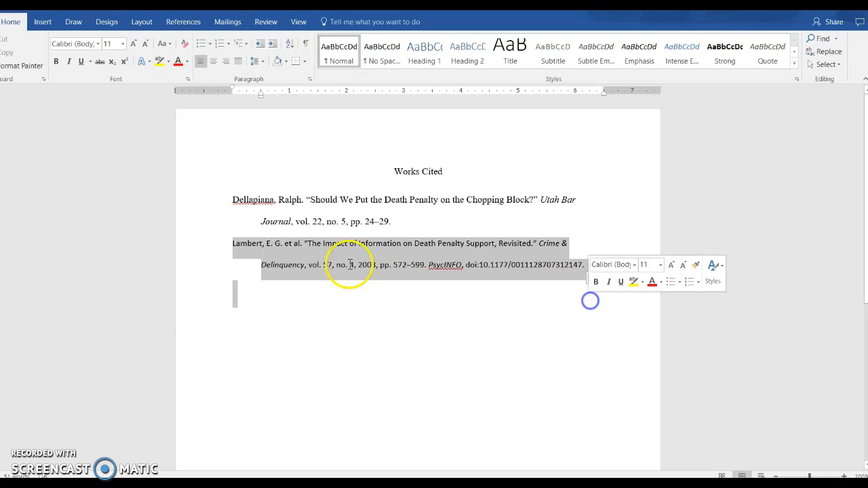
left_click(103, 45)
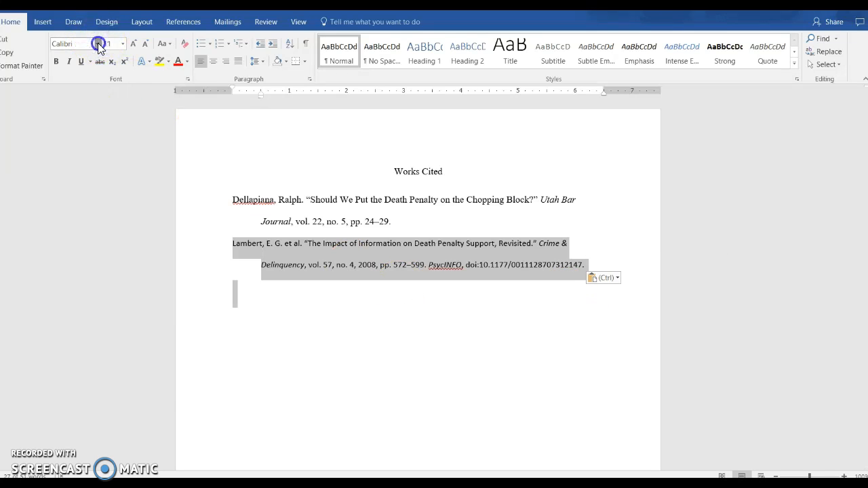
left_click(106, 111)
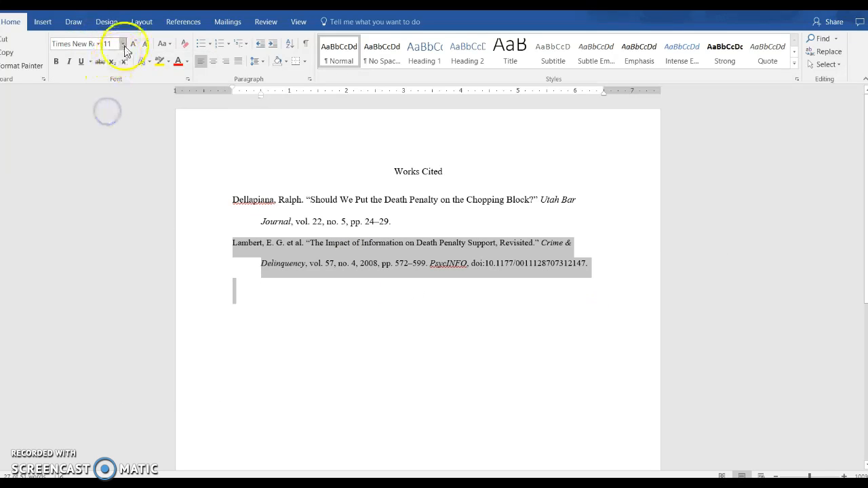
left_click(123, 44)
left_click(112, 102)
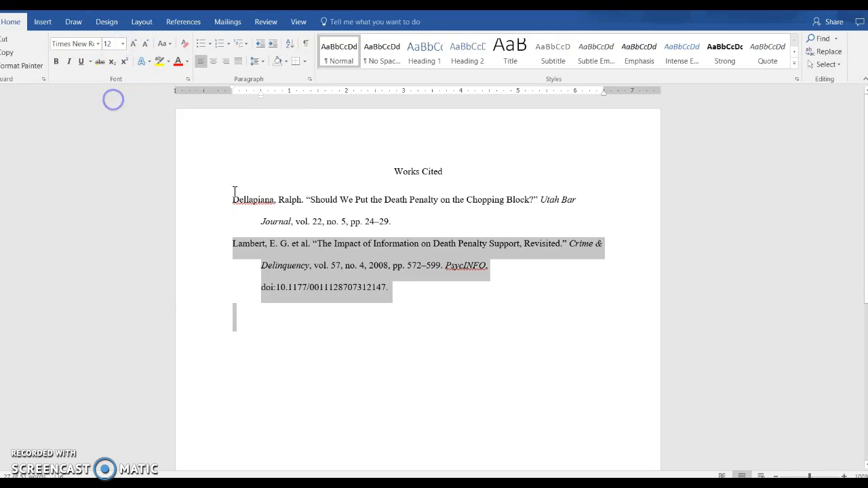
left_click(408, 326)
Examine the database name and DOI in the pasted entry, and compare them with the generated citation in Citation Machine
left_click(261, 222)
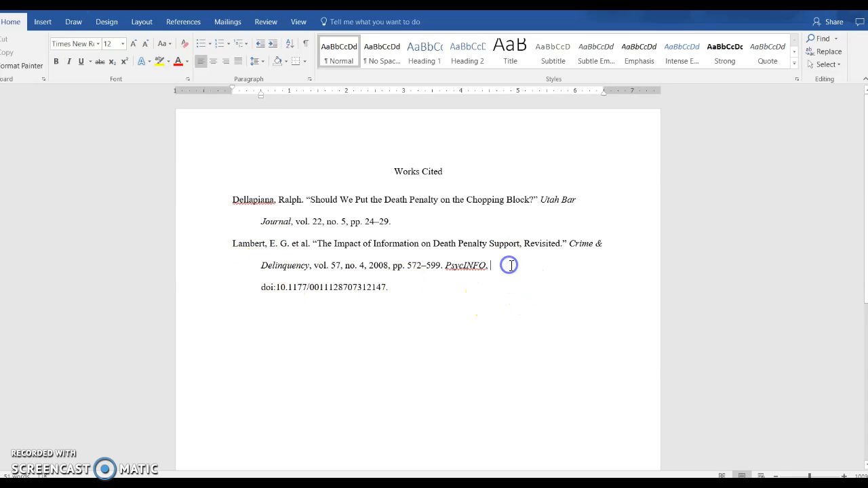
left_click(336, 293)
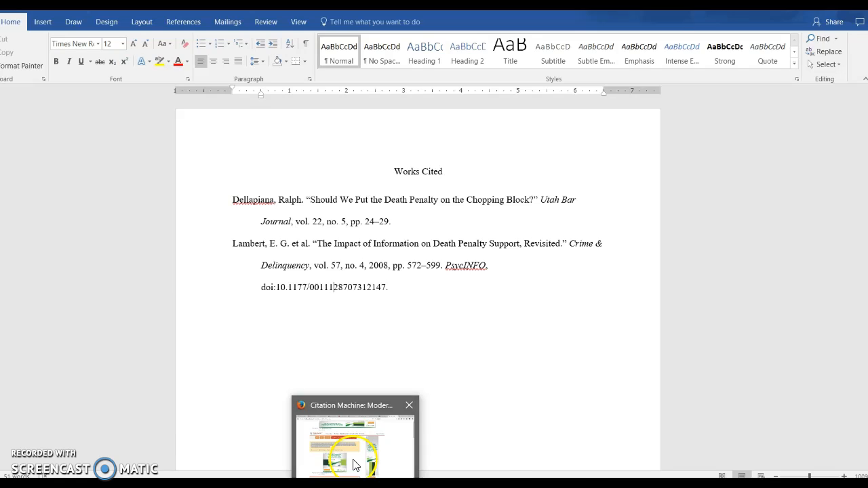
left_click(353, 445)
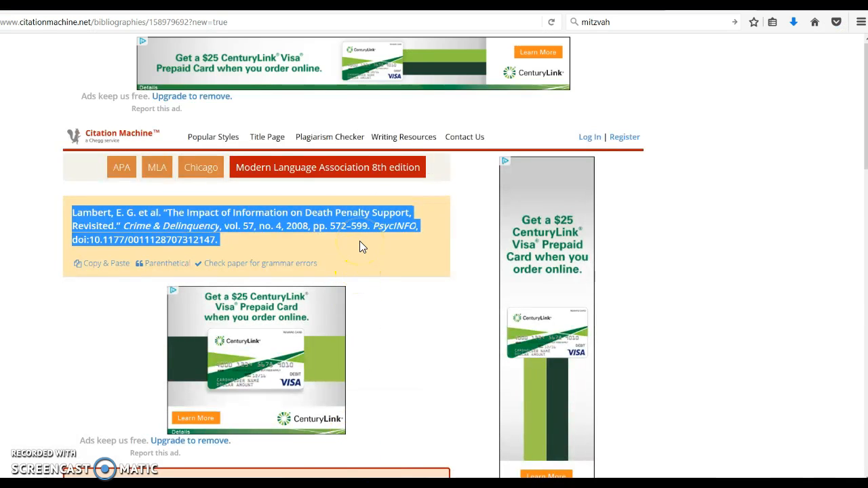
left_click(407, 227)
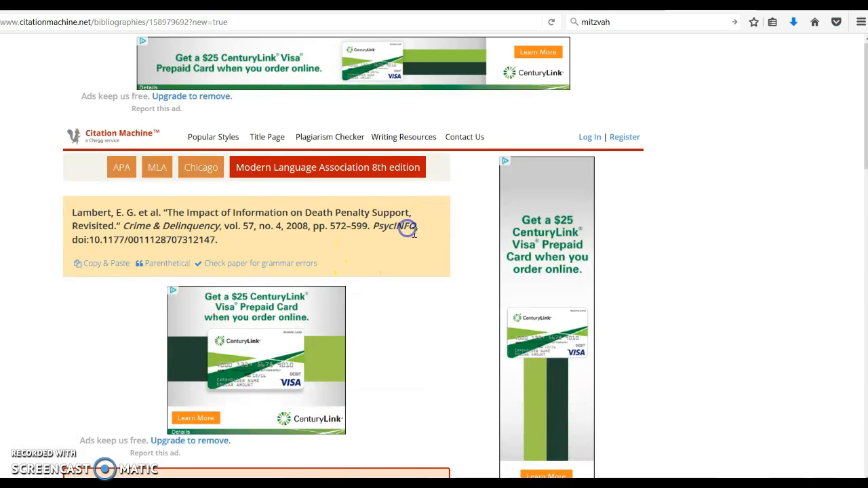